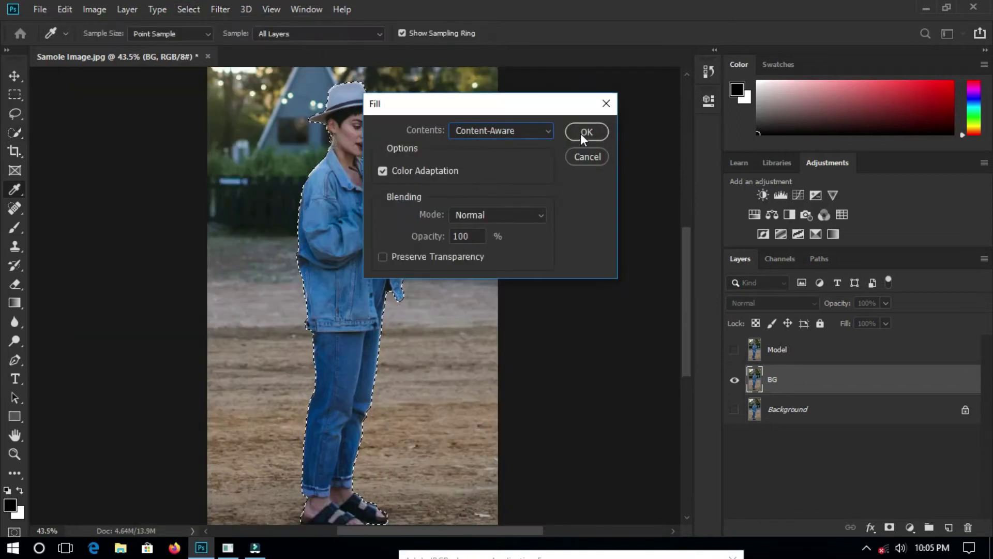
- Fill the selected woman on the BG layer with Content-Aware contents, Normal mode and 100% opacity
{"action": "left_click", "coordinate": [586, 131]}
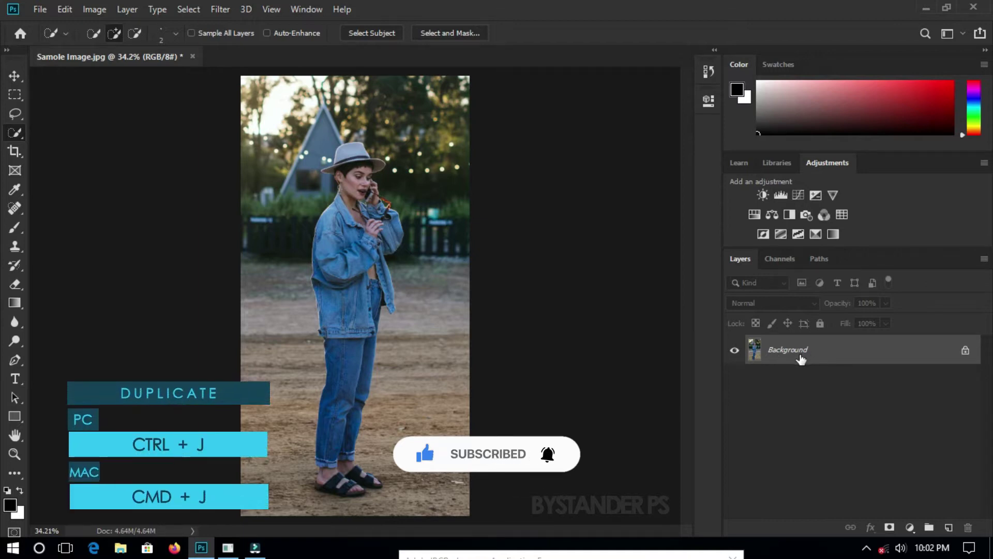
- Duplicate the Background layer twice and hide the original Background
{"action": "key", "text": "ctrl+j"}
{"action": "key", "text": "ctrl+j"}
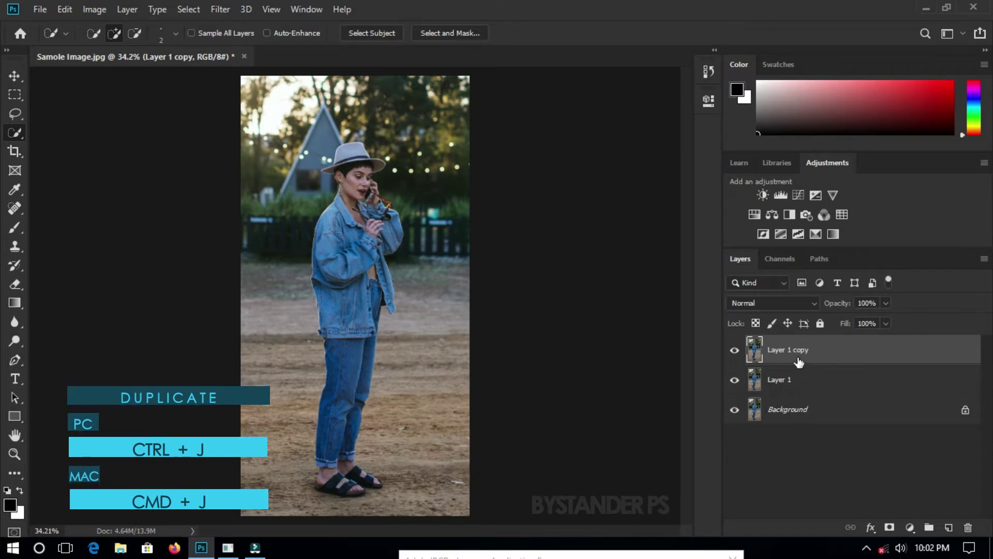
{"action": "left_click", "coordinate": [734, 410]}
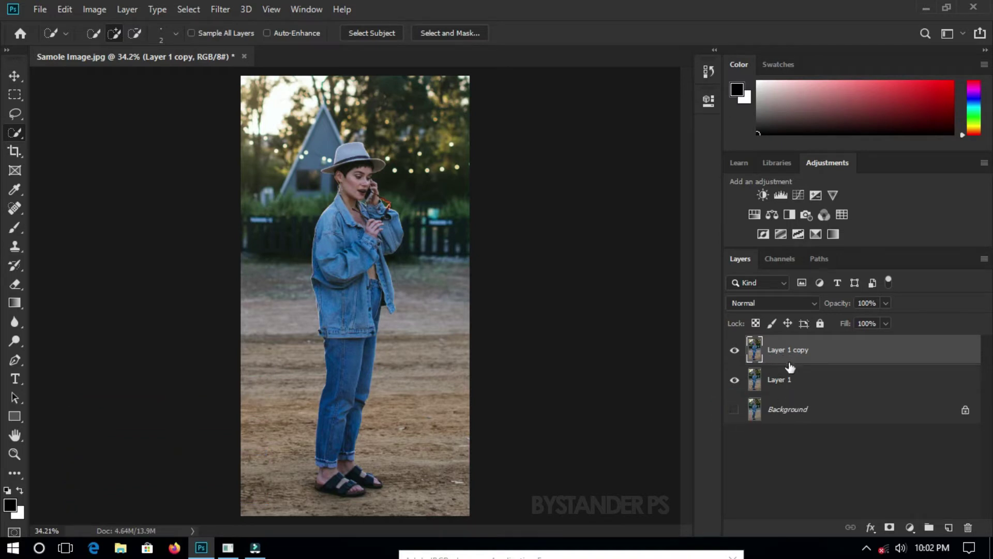
- Rename the lower duplicate layer as BG and the upper duplicate as Model
{"action": "double_click", "coordinate": [778, 379]}
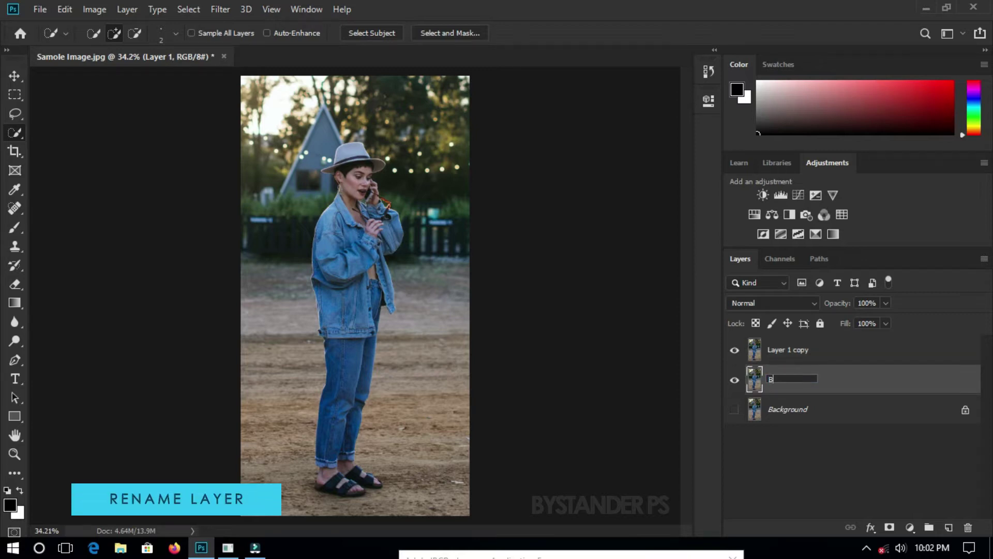
{"action": "key", "text": "Return"}
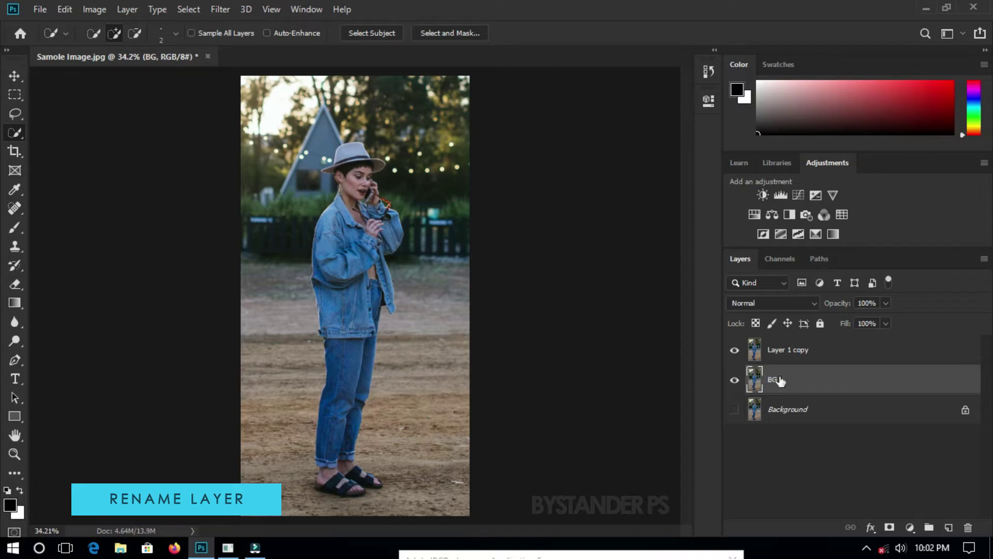
{"action": "double_click", "coordinate": [774, 350]}
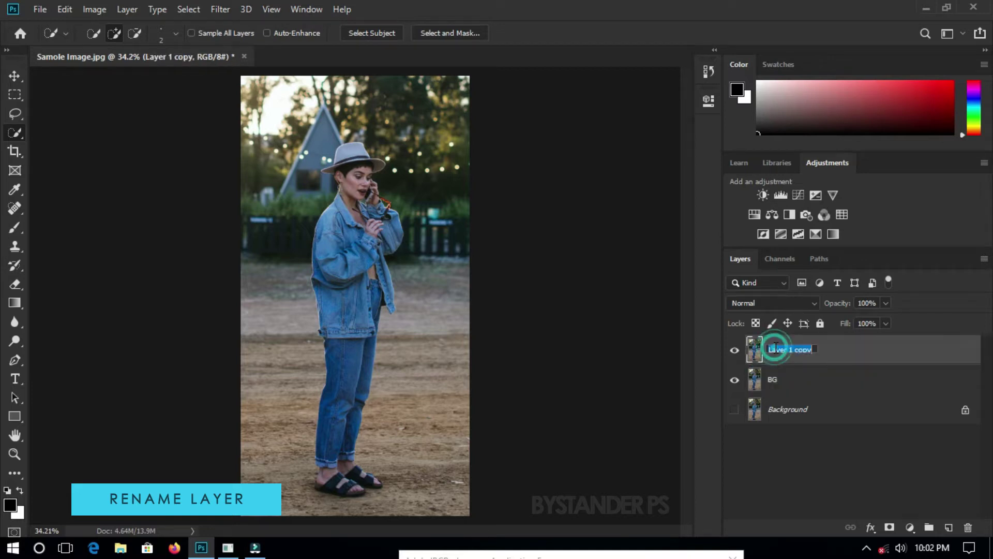
{"action": "type", "text": "Model"}
{"action": "key", "text": "Return"}
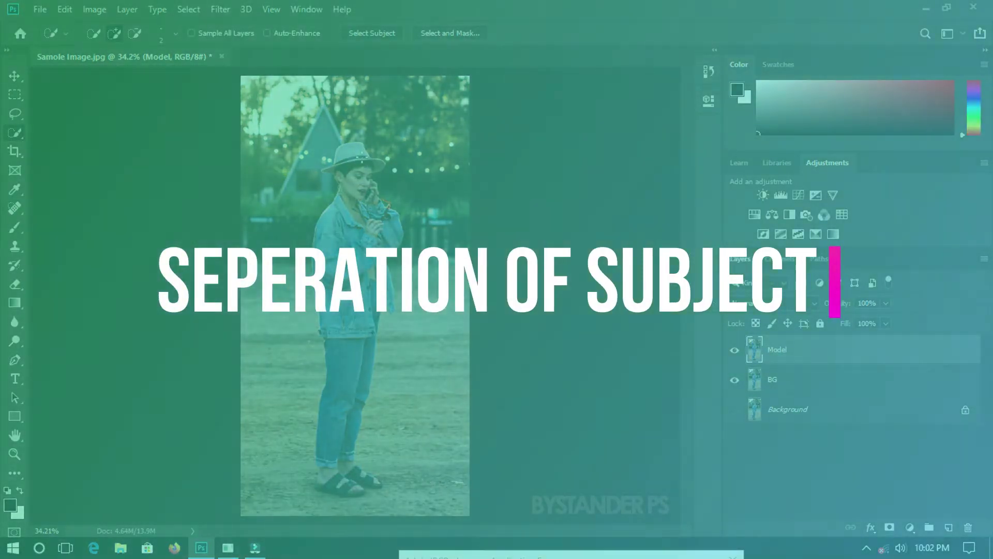
- Hide the Model layer and automatically select the subject on the BG layer
{"action": "scroll", "coordinate": [309, 178], "scroll_direction": "up", "scroll_amount": 6}
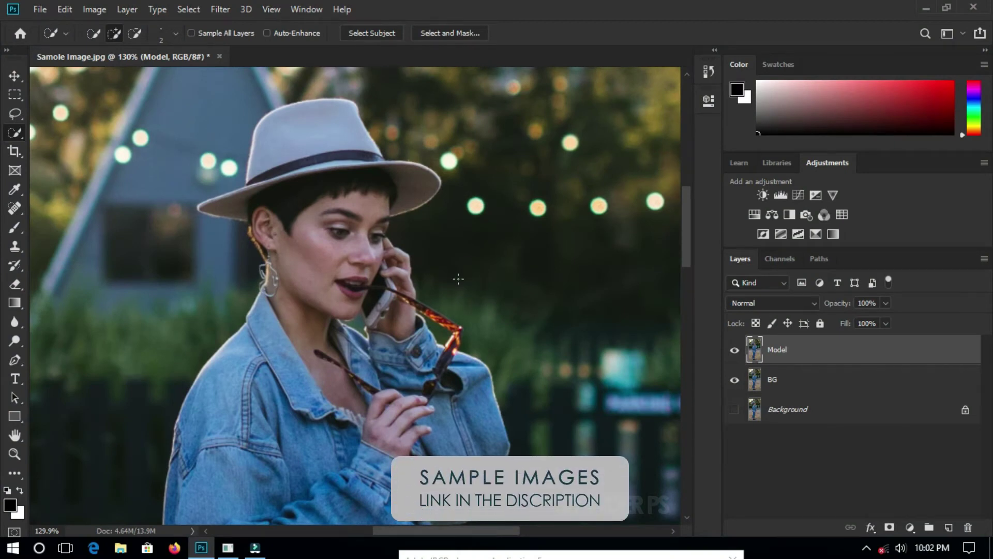
{"action": "key", "text": "ctrl+0"}
{"action": "left_click", "coordinate": [734, 351]}
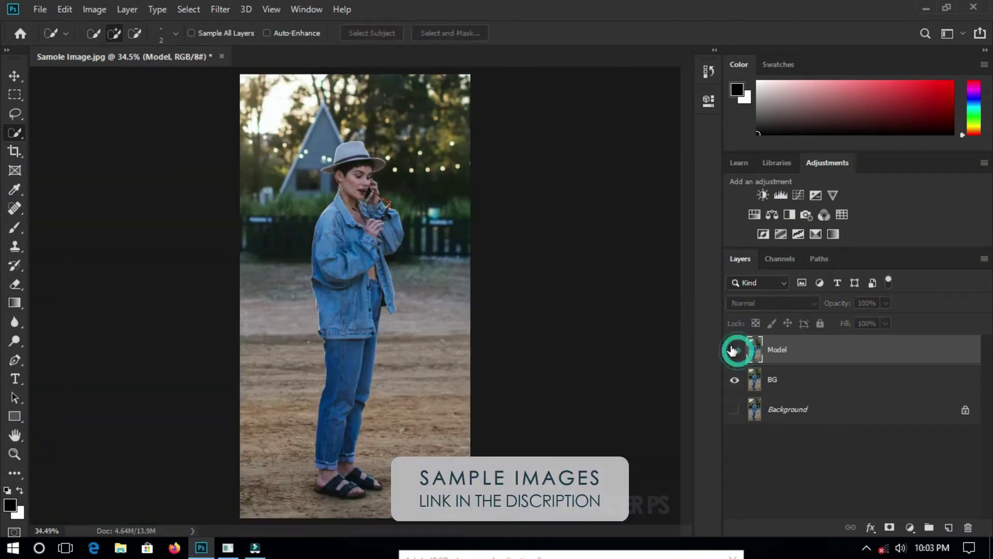
{"action": "left_click", "coordinate": [786, 381]}
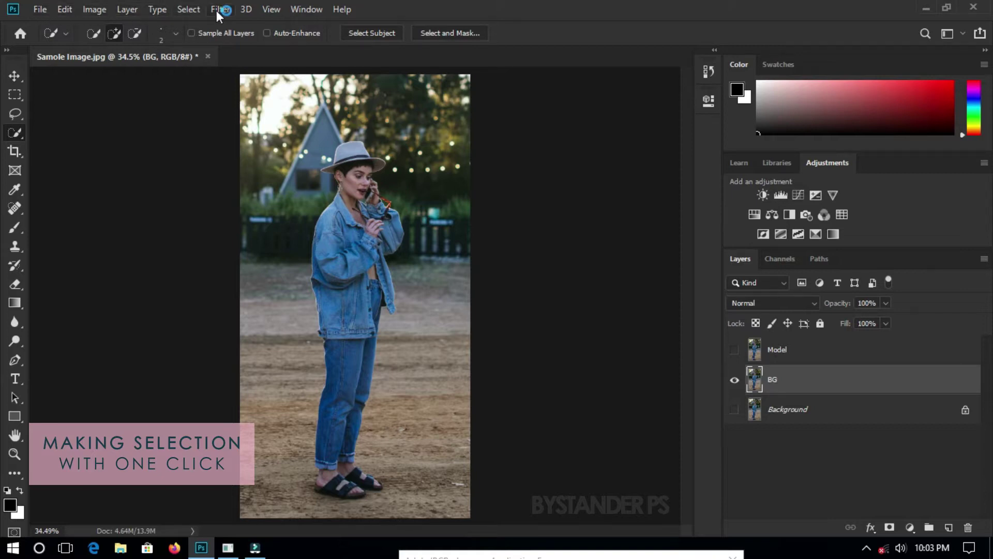
{"action": "left_click", "coordinate": [190, 10]}
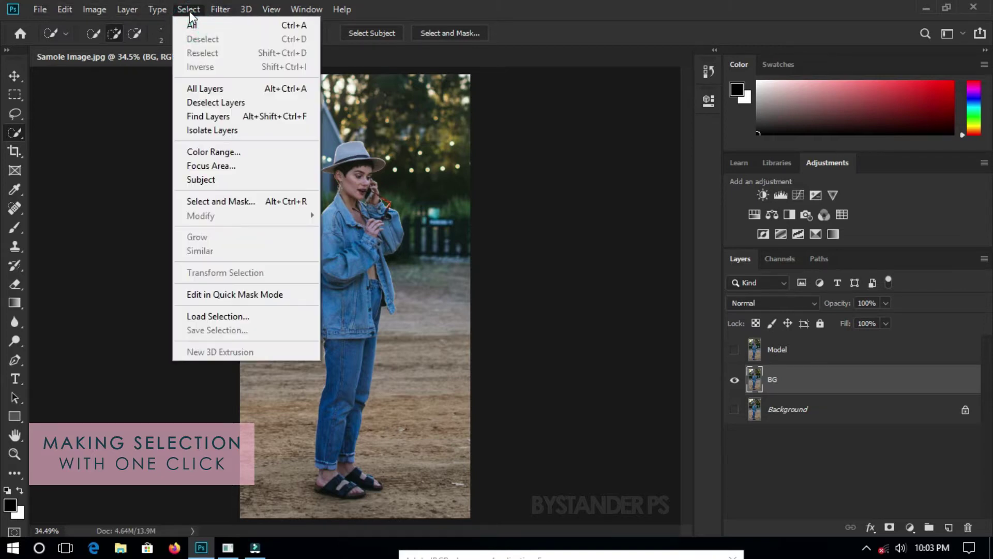
{"action": "left_click", "coordinate": [202, 179]}
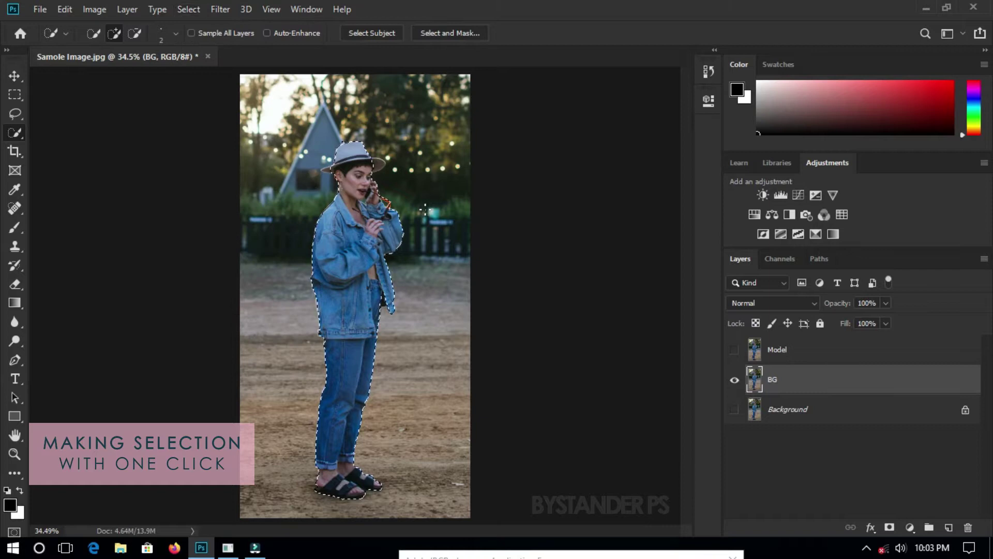
- Refine the selection around the ankle and sandals with the Quick Selection tool at brush size 10
{"action": "scroll", "coordinate": [384, 150], "scroll_direction": "up", "scroll_amount": 5}
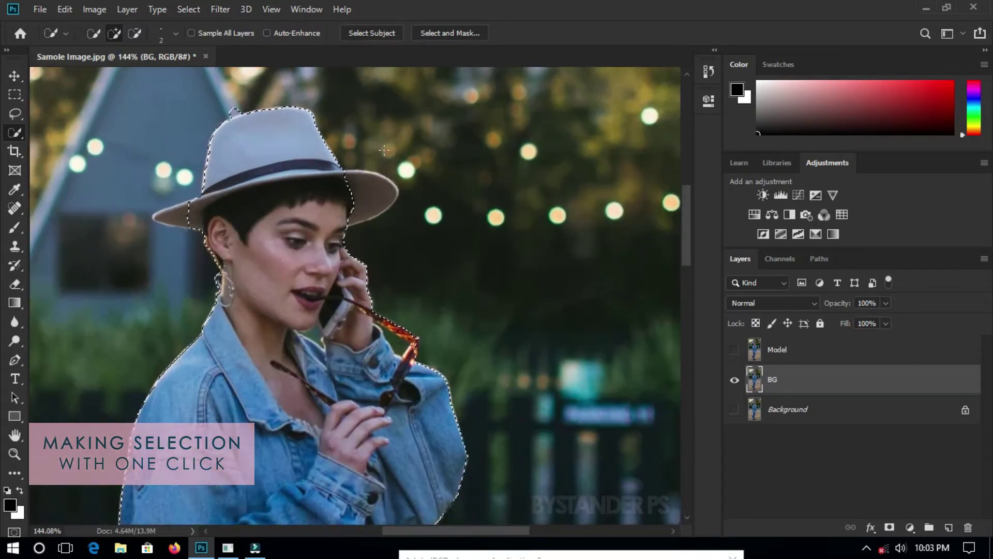
{"action": "scroll", "coordinate": [253, 142], "scroll_direction": "up", "scroll_amount": 4}
{"action": "scroll", "coordinate": [372, 136], "scroll_direction": "down", "scroll_amount": 8}
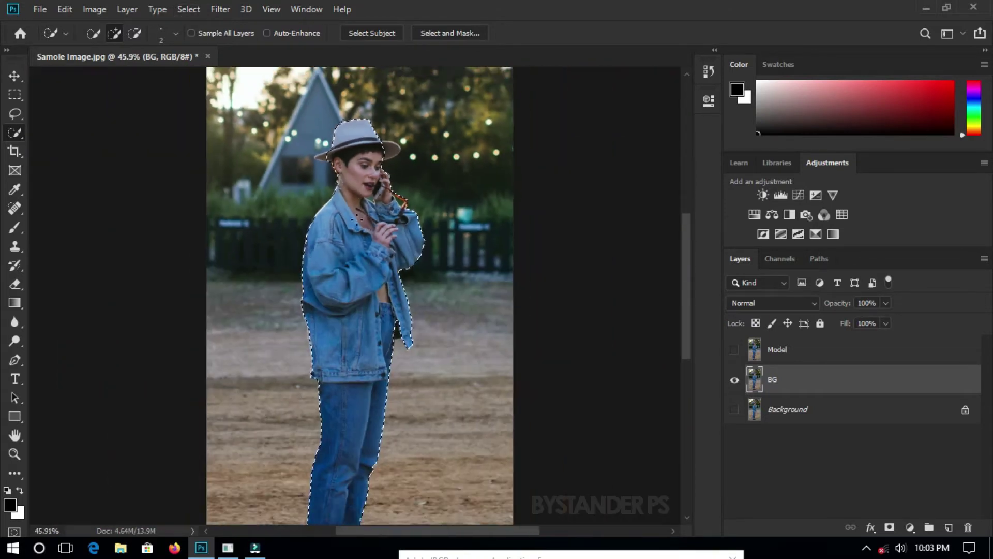
{"action": "scroll", "coordinate": [357, 219], "scroll_direction": "down", "scroll_amount": 2}
{"action": "scroll", "coordinate": [339, 425], "scroll_direction": "up", "scroll_amount": 5}
{"action": "scroll", "coordinate": [349, 411], "scroll_direction": "down", "scroll_amount": 2}
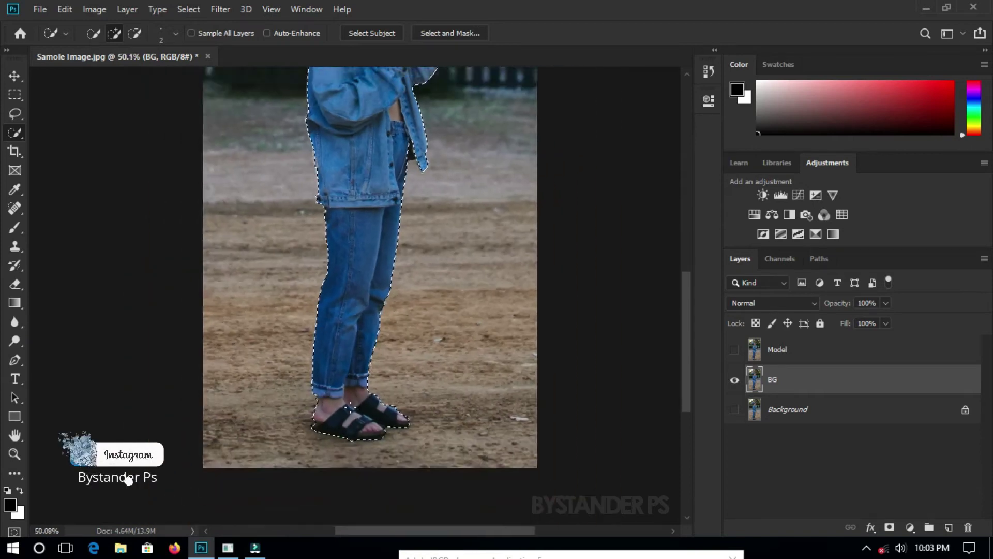
{"action": "scroll", "coordinate": [341, 431], "scroll_direction": "up", "scroll_amount": 5}
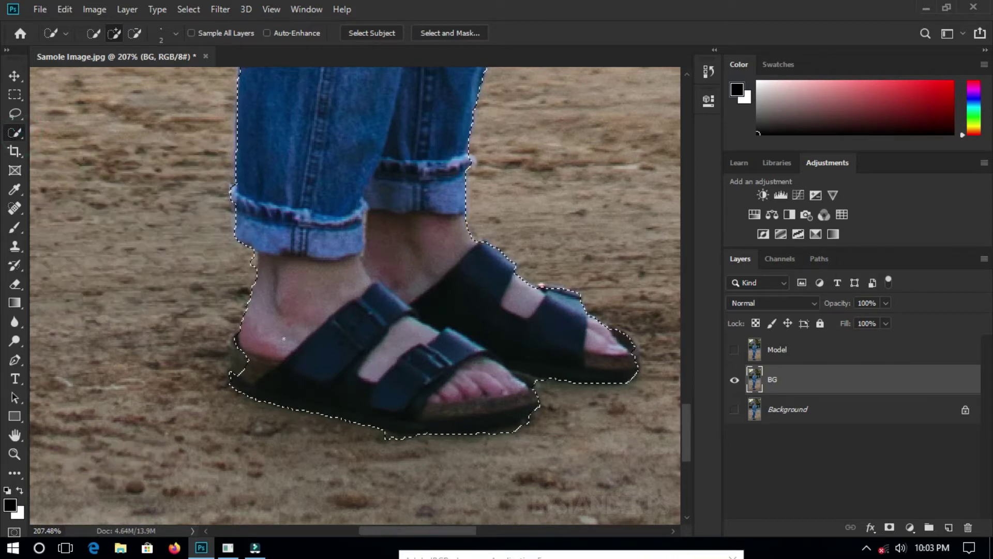
{"action": "right_click", "coordinate": [269, 281]}
{"action": "left_click", "coordinate": [299, 309]}
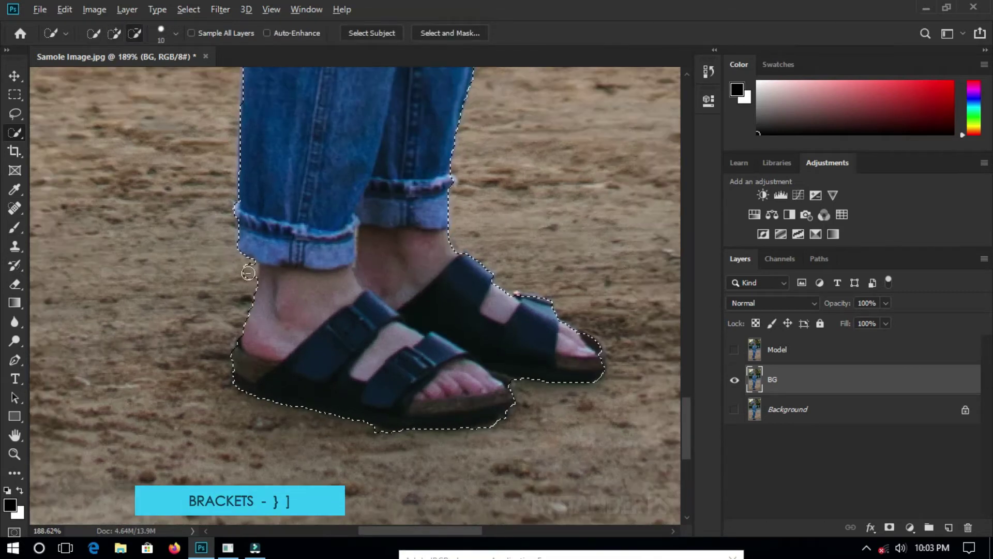
{"action": "left_click", "coordinate": [246, 272], "text": "alt"}
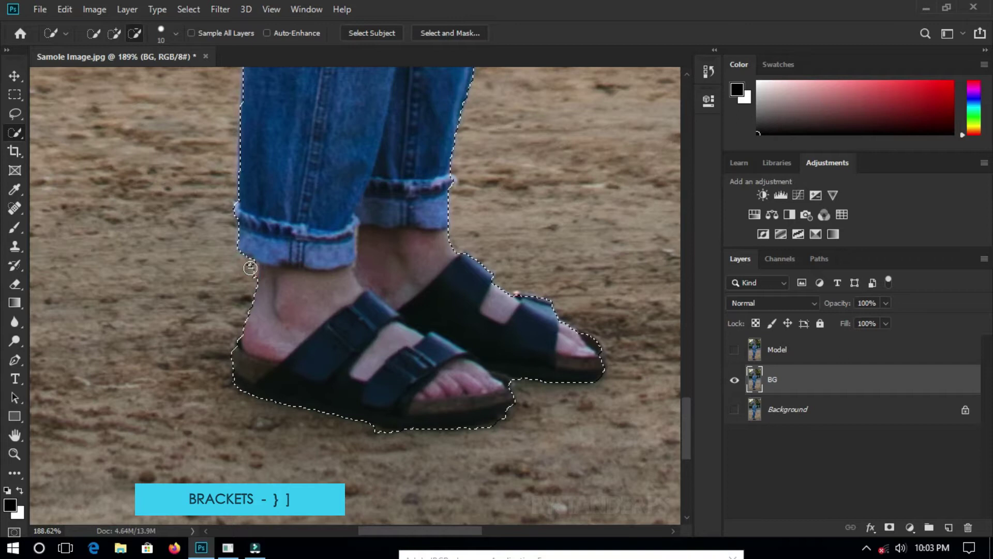
- Refine the selection along the jeans and the jacket's open front, and add the hat brim to it
{"action": "scroll", "coordinate": [293, 340], "scroll_direction": "down", "scroll_amount": 5}
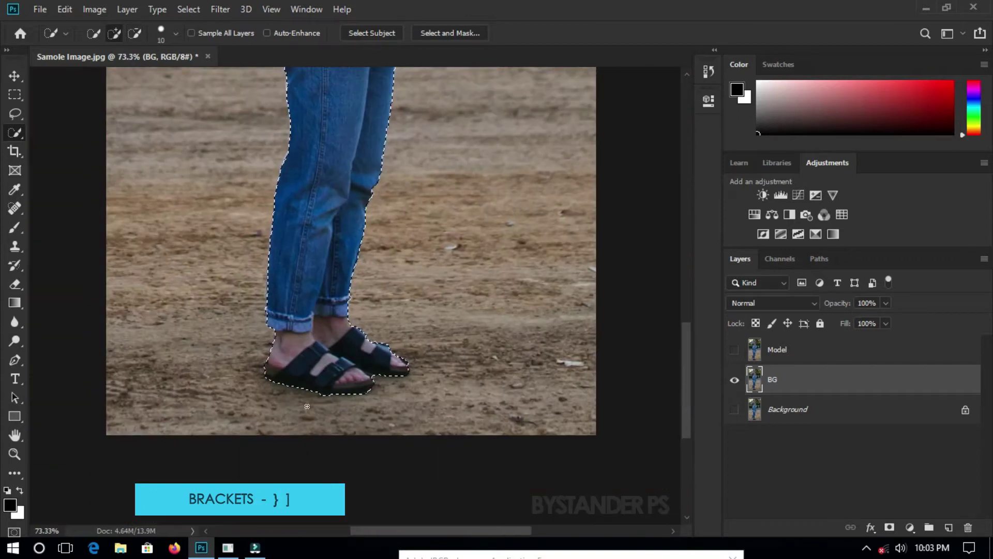
{"action": "scroll", "coordinate": [283, 193], "scroll_direction": "up", "scroll_amount": 3}
{"action": "scroll", "coordinate": [304, 406], "scroll_direction": "down", "scroll_amount": 3}
{"action": "scroll", "coordinate": [342, 280], "scroll_direction": "up", "scroll_amount": 11}
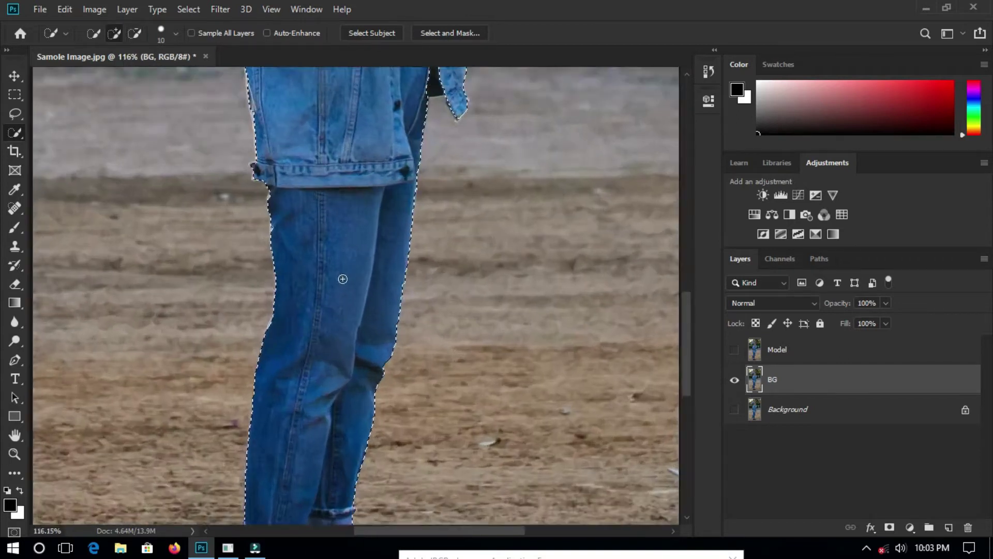
{"action": "scroll", "coordinate": [272, 220], "scroll_direction": "down", "scroll_amount": 2}
{"action": "scroll", "coordinate": [153, 485], "scroll_direction": "down", "scroll_amount": 5}
{"action": "scroll", "coordinate": [212, 372], "scroll_direction": "up", "scroll_amount": 12}
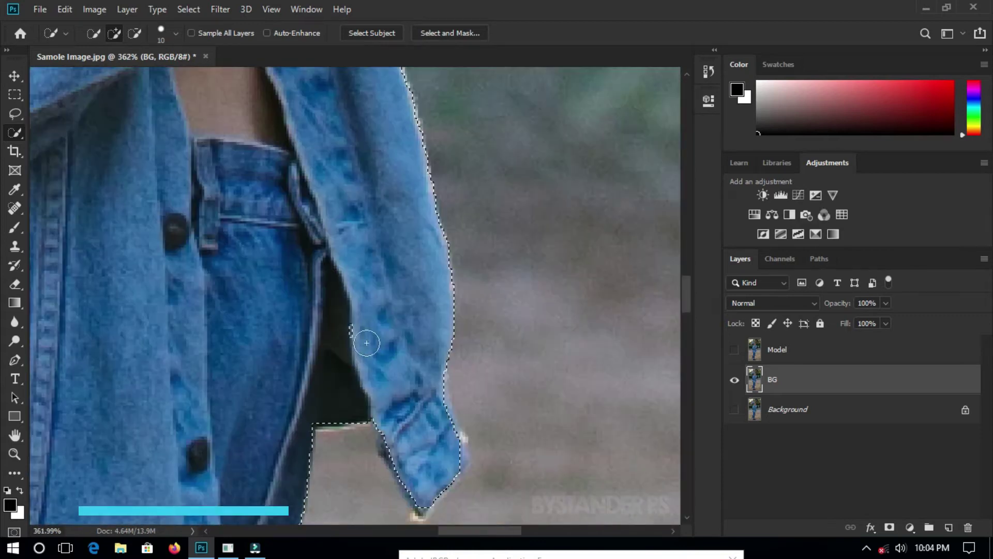
{"action": "scroll", "coordinate": [365, 343], "scroll_direction": "down", "scroll_amount": 9}
{"action": "scroll", "coordinate": [421, 283], "scroll_direction": "up", "scroll_amount": 4}
{"action": "scroll", "coordinate": [421, 284], "scroll_direction": "down", "scroll_amount": 5}
{"action": "scroll", "coordinate": [228, 213], "scroll_direction": "up", "scroll_amount": 9}
{"action": "scroll", "coordinate": [228, 213], "scroll_direction": "down", "scroll_amount": 9}
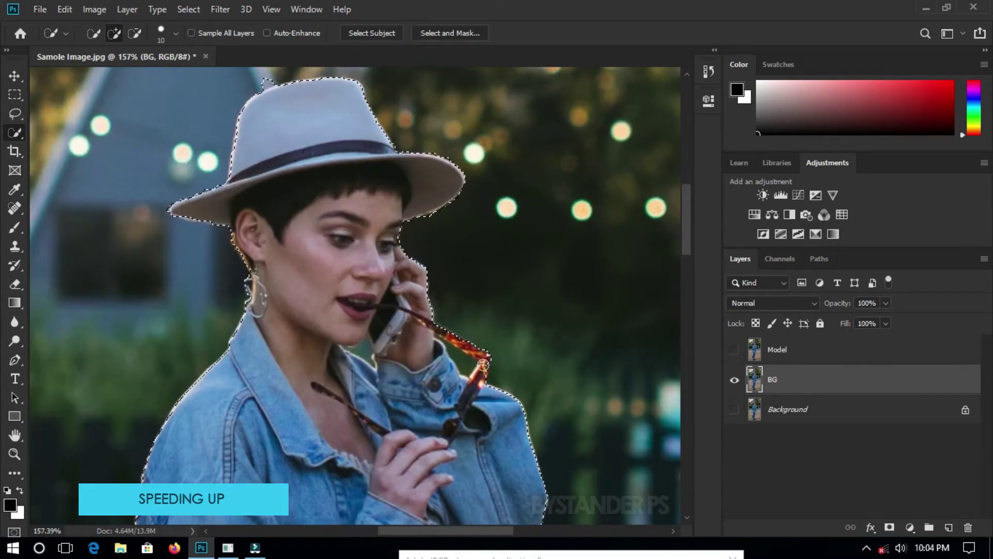
- Subtract the spill beside the hat crown and the background gap between chin and collar from the selection, using brush size 2 for the gap
{"action": "scroll", "coordinate": [275, 322], "scroll_direction": "down", "scroll_amount": 1}
{"action": "scroll", "coordinate": [263, 158], "scroll_direction": "up", "scroll_amount": 4}
{"action": "left_click", "coordinate": [249, 91], "text": "alt"}
{"action": "scroll", "coordinate": [320, 232], "scroll_direction": "down", "scroll_amount": 10}
{"action": "scroll", "coordinate": [337, 314], "scroll_direction": "up", "scroll_amount": 20}
{"action": "left_click_drag", "start_coordinate": [373, 306], "coordinate": [346, 312]}
{"action": "left_click_drag", "start_coordinate": [363, 265], "coordinate": [325, 269]}
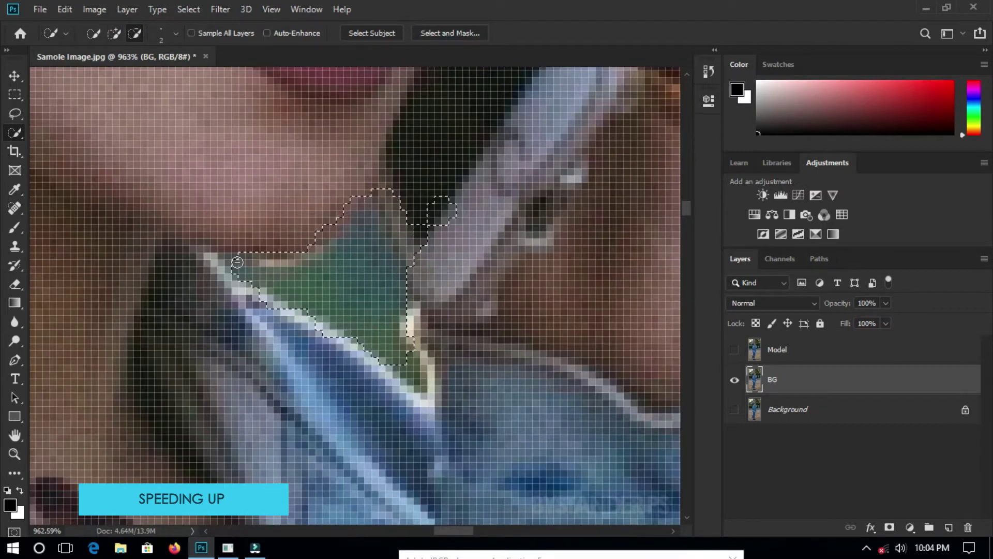
- Subtract the background gap between the sunglasses and the raised sleeve from the selection
{"action": "scroll", "coordinate": [414, 258], "scroll_direction": "down", "scroll_amount": 6}
{"action": "scroll", "coordinate": [329, 160], "scroll_direction": "up", "scroll_amount": 5}
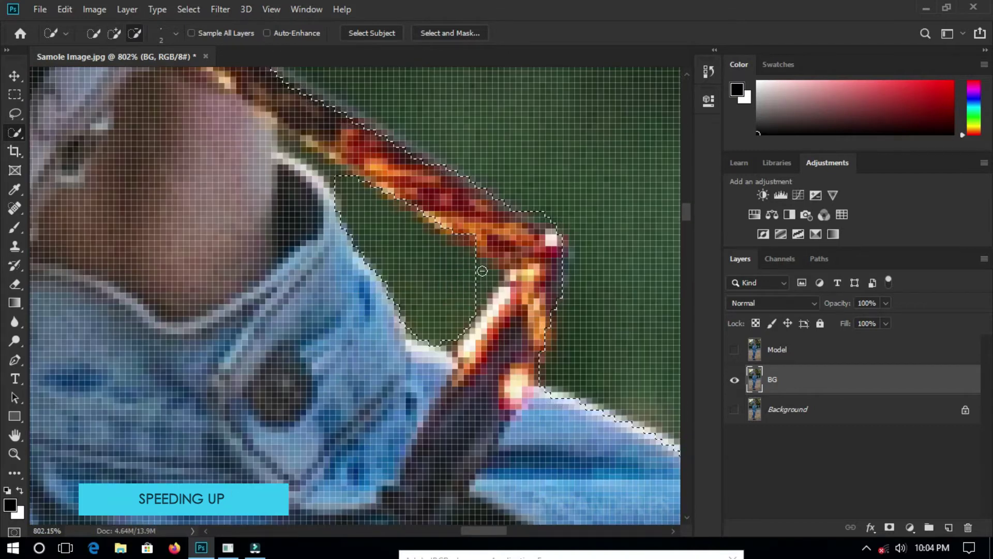
{"action": "left_click_drag", "start_coordinate": [329, 160], "coordinate": [289, 143]}
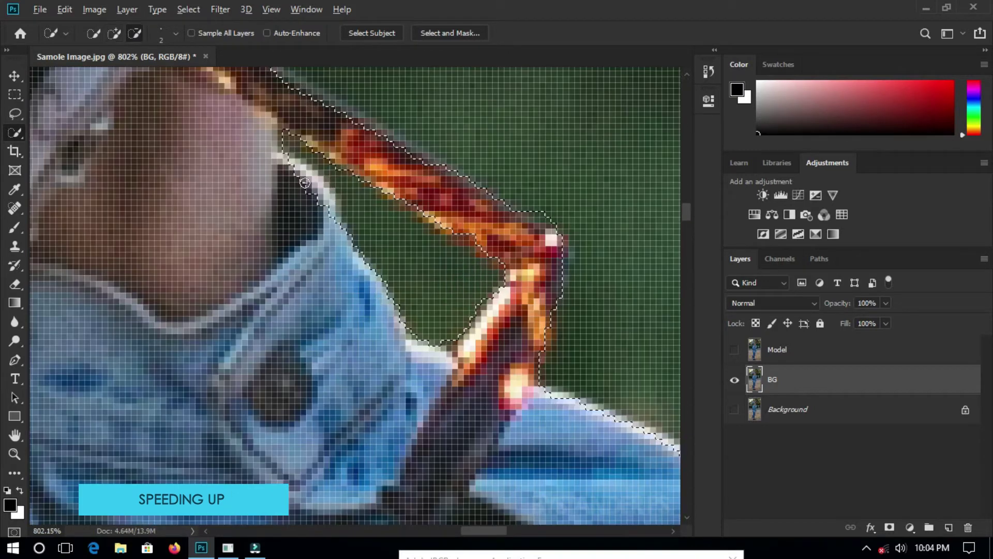
- Examine the refined selection outline around the whole figure and closely around the head and shoulders
{"action": "scroll", "coordinate": [268, 194], "scroll_direction": "down", "scroll_amount": 1}
{"action": "key", "text": "ctrl+0"}
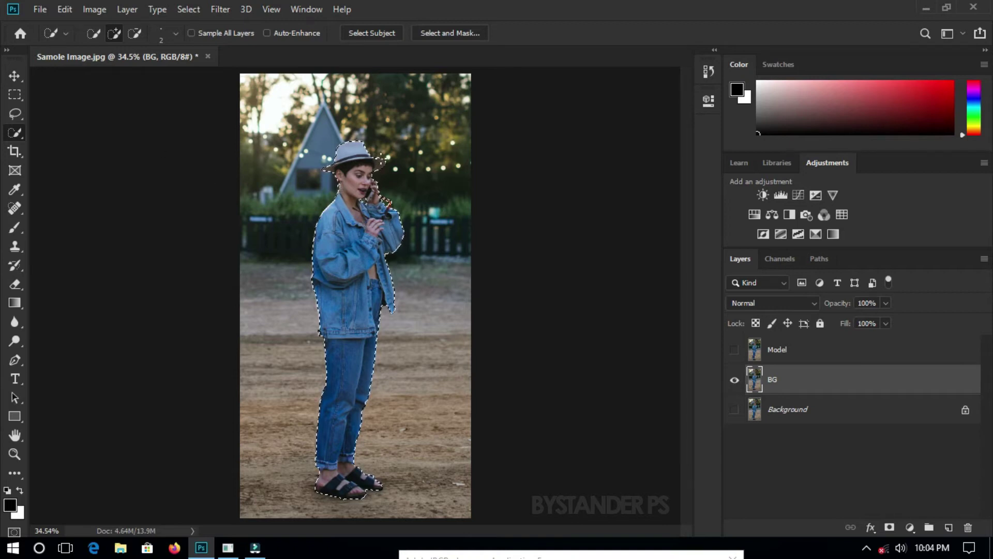
{"action": "scroll", "coordinate": [393, 157], "scroll_direction": "up", "scroll_amount": 5}
{"action": "scroll", "coordinate": [400, 157], "scroll_direction": "up", "scroll_amount": 4}
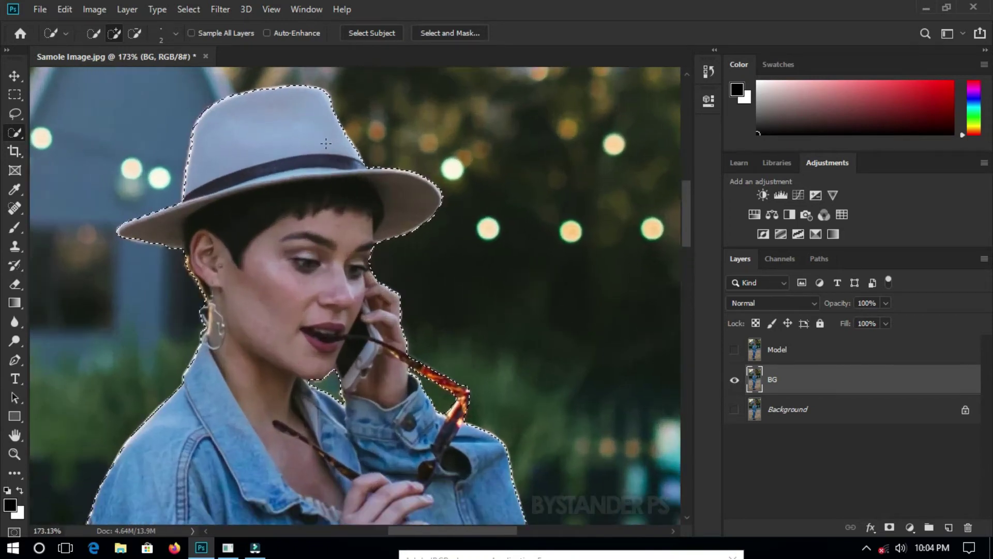
{"action": "scroll", "coordinate": [463, 190], "scroll_direction": "down", "scroll_amount": 2}
{"action": "scroll", "coordinate": [463, 191], "scroll_direction": "down", "scroll_amount": 3}
{"action": "scroll", "coordinate": [349, 238], "scroll_direction": "up", "scroll_amount": 3}
{"action": "scroll", "coordinate": [349, 238], "scroll_direction": "up", "scroll_amount": 1}
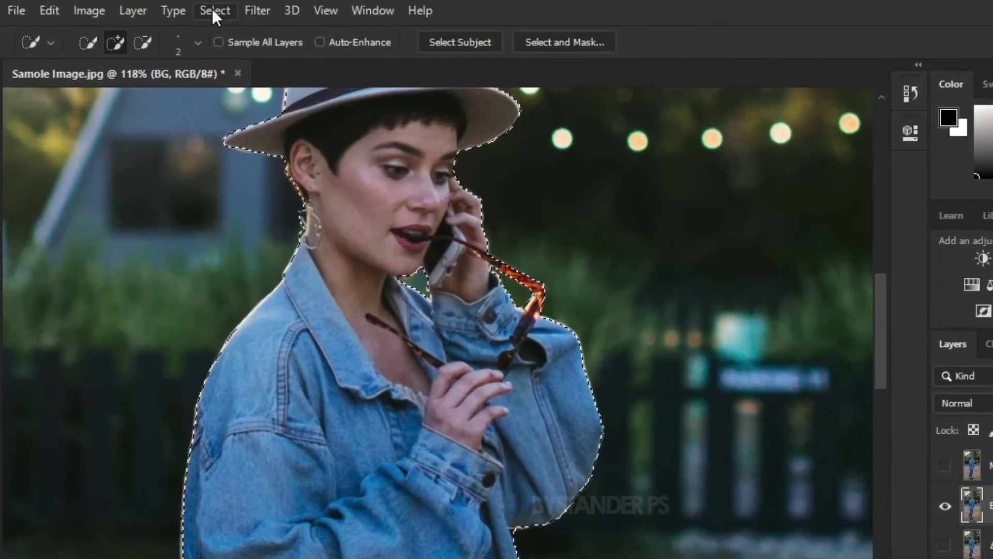
- Expand the selection around the woman by 3 pixels
{"action": "left_click", "coordinate": [212, 8]}
{"action": "mouse_move", "coordinate": [249, 289]}
{"action": "left_click", "coordinate": [435, 322]}
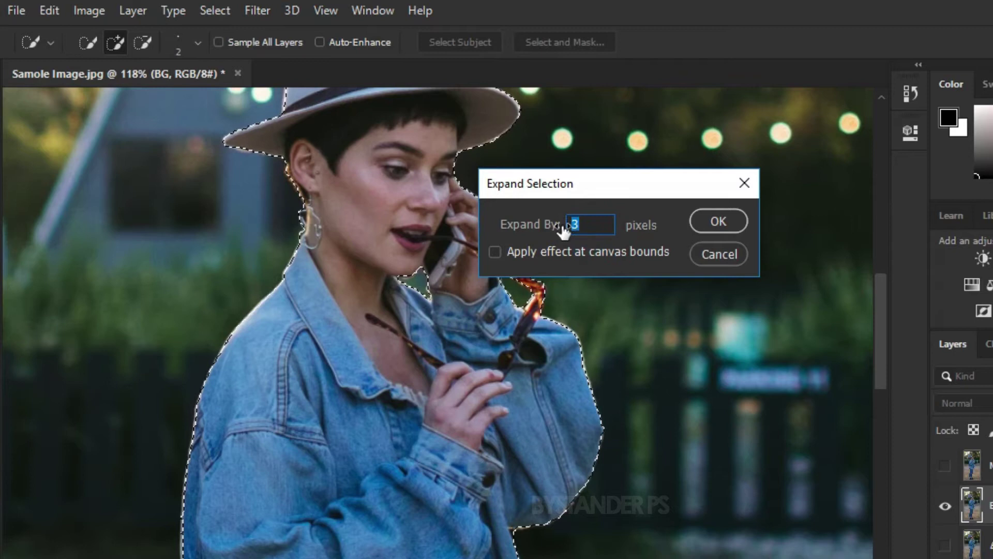
{"action": "type", "text": "3"}
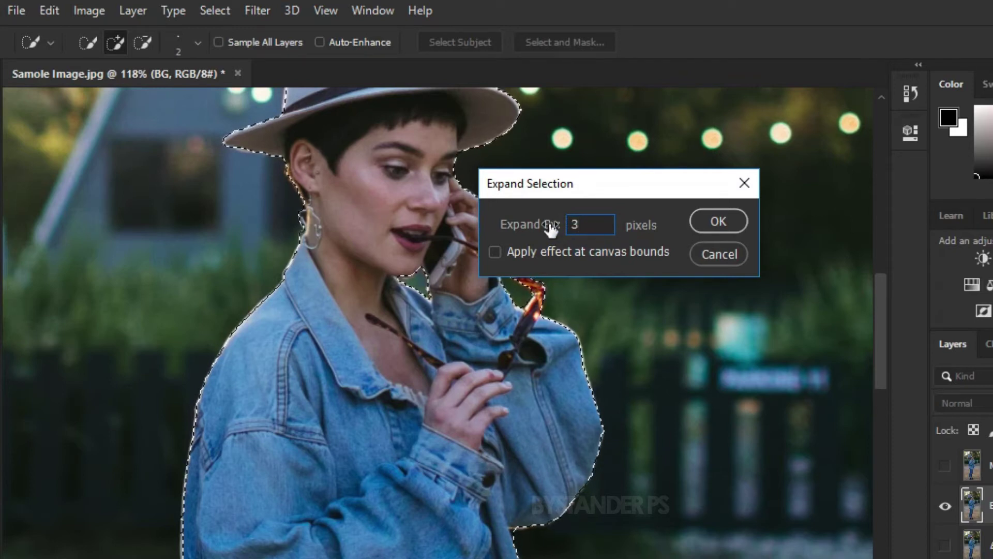
{"action": "left_click", "coordinate": [718, 221]}
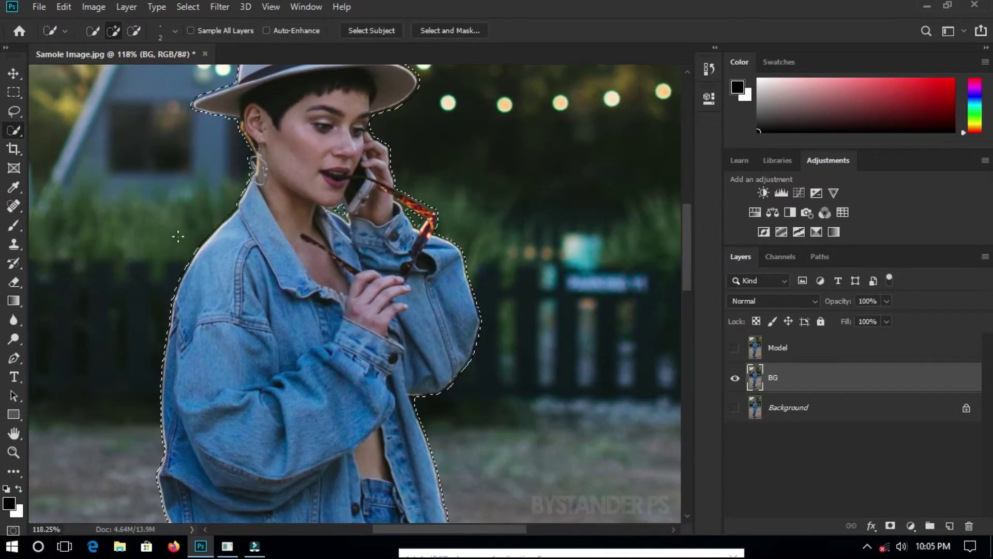
- Remove the woman from the BG layer by filling the expanded selection with Content-Aware contents in Normal mode at 100% opacity
{"action": "scroll", "coordinate": [219, 243], "scroll_direction": "up", "scroll_amount": 10}
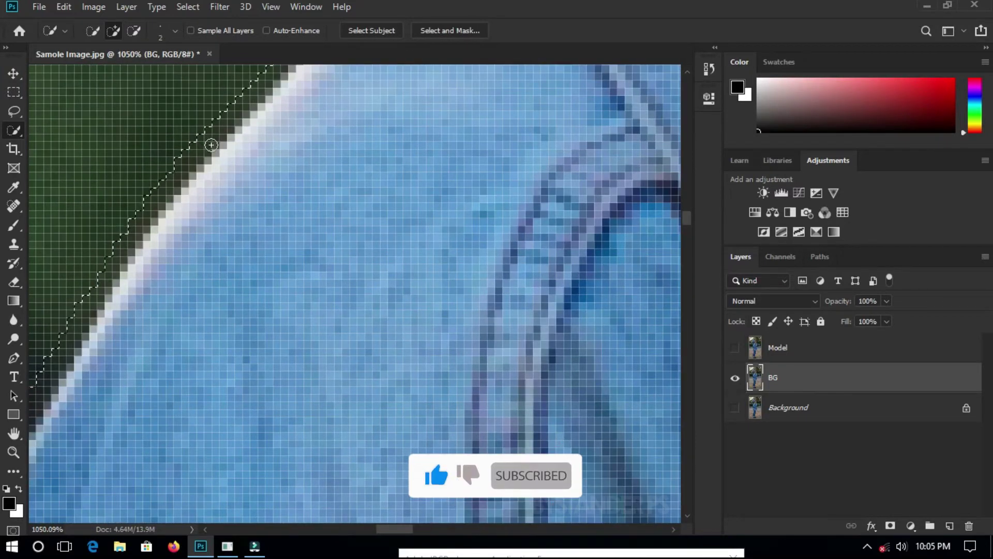
{"action": "scroll", "coordinate": [211, 145], "scroll_direction": "down", "scroll_amount": 15}
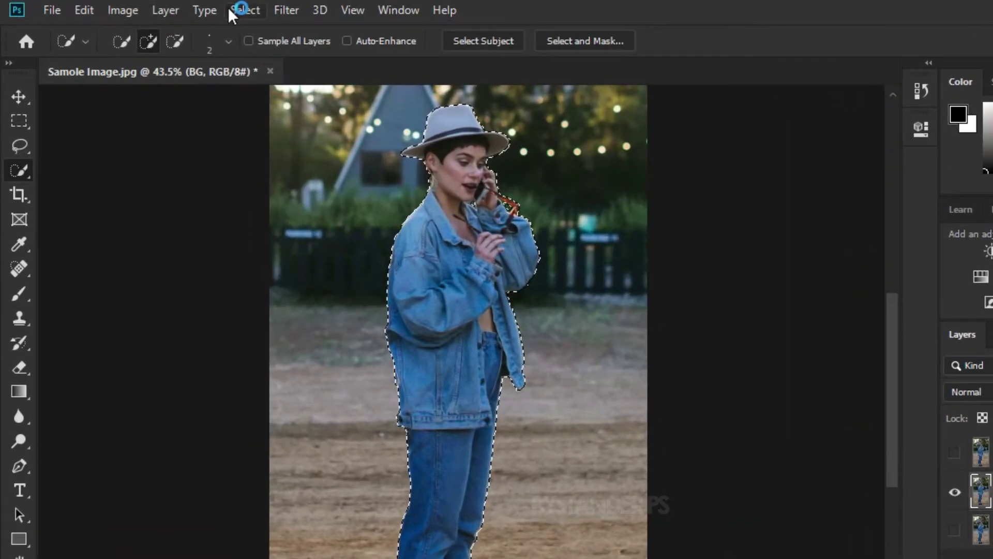
{"action": "left_click", "coordinate": [81, 11]}
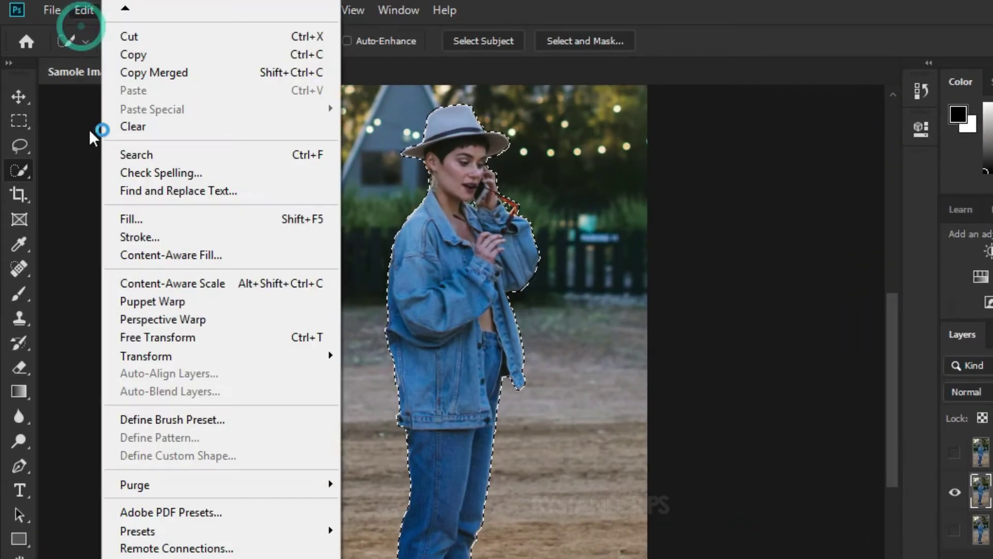
{"action": "left_click", "coordinate": [143, 215]}
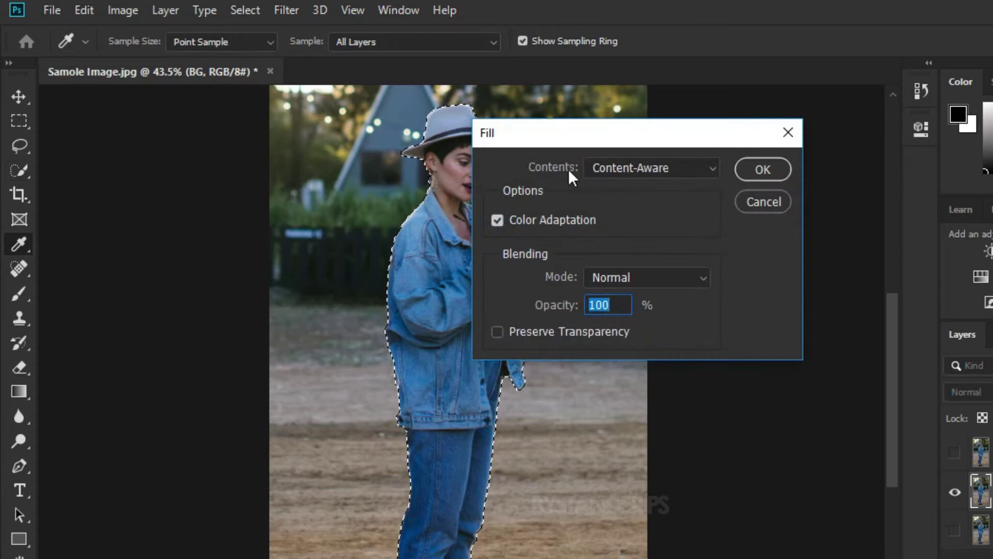
{"action": "left_click", "coordinate": [714, 165]}
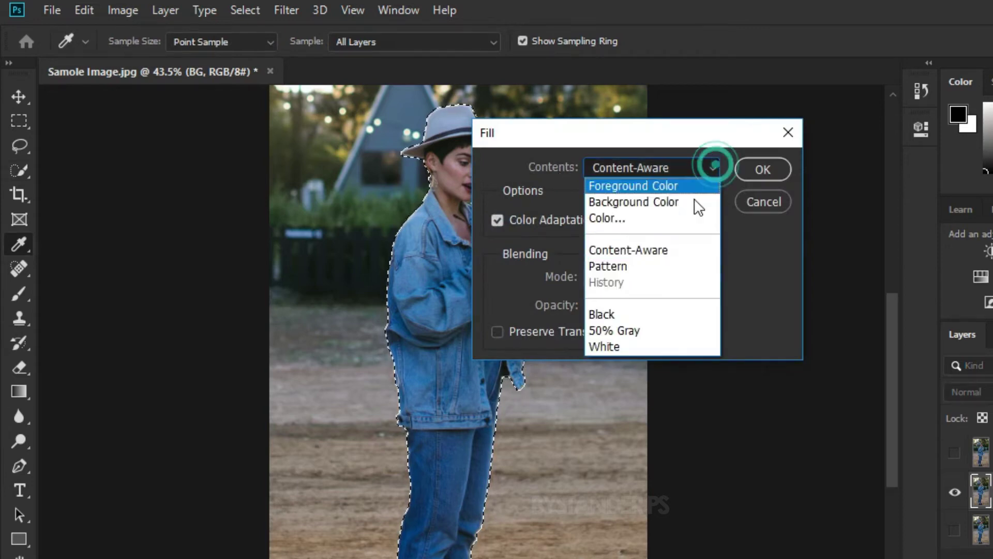
{"action": "left_click", "coordinate": [637, 249]}
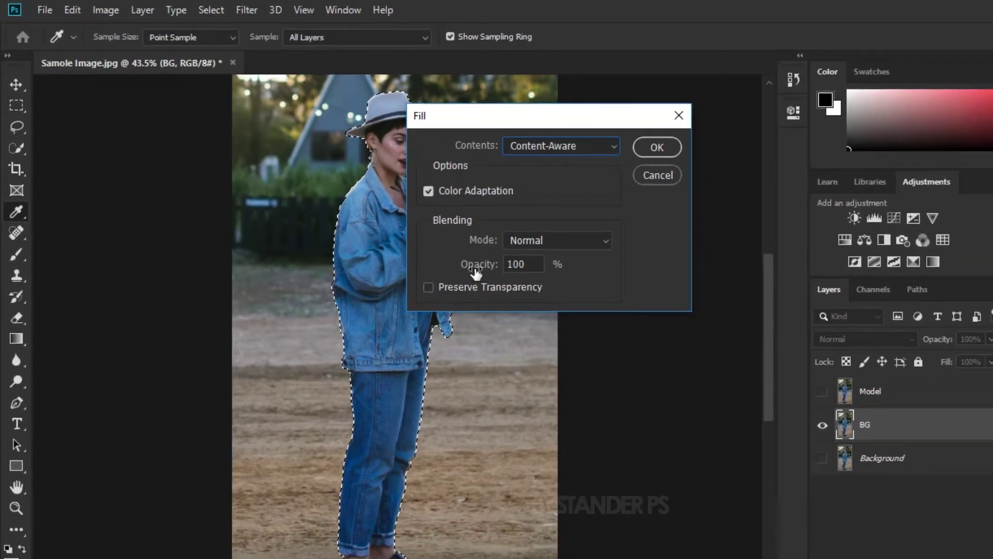
{"action": "left_click", "coordinate": [752, 180]}
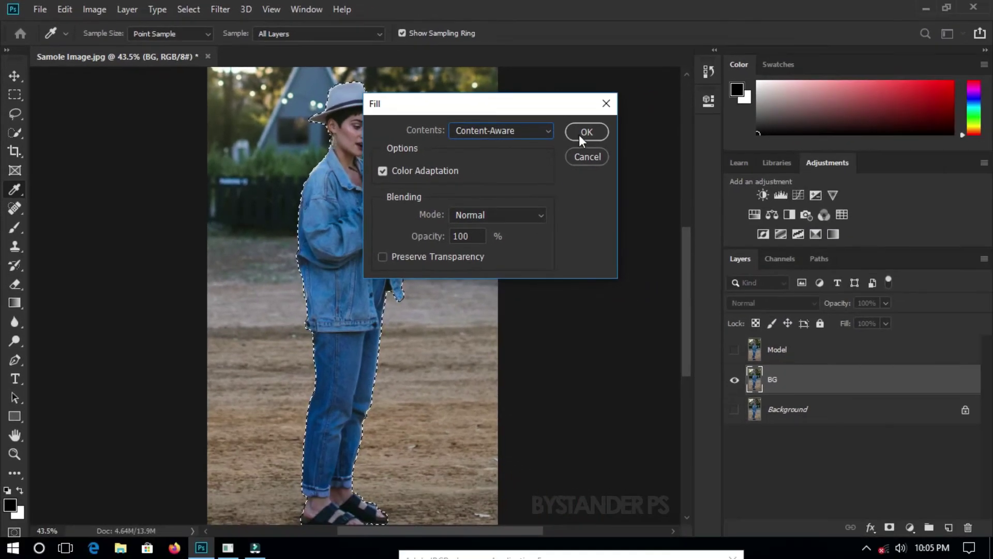
{"action": "left_click", "coordinate": [580, 132]}
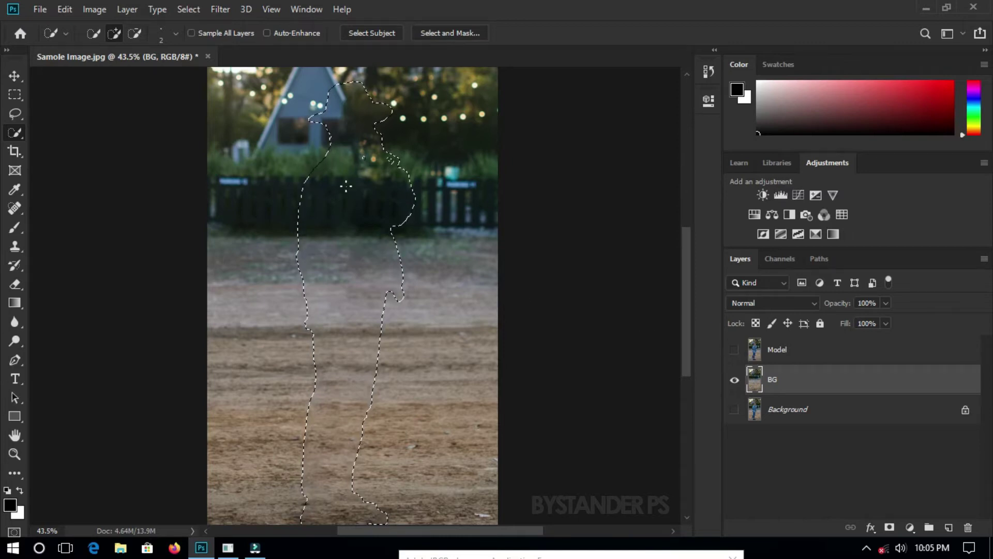
- Save the woman-shaped selection as a new channel named Selection 1 and deselect it
{"action": "scroll", "coordinate": [416, 151], "scroll_direction": "up", "scroll_amount": 7}
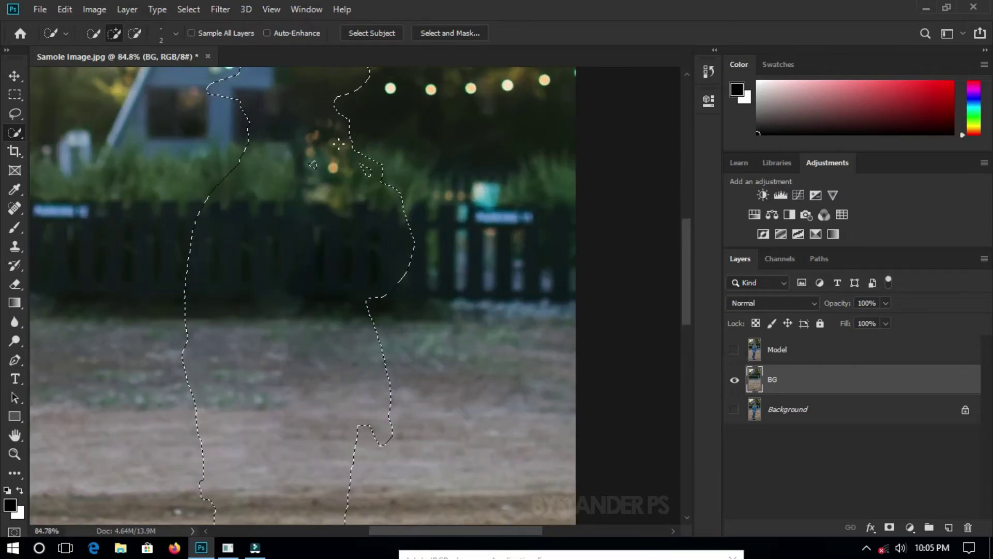
{"action": "scroll", "coordinate": [364, 140], "scroll_direction": "up", "scroll_amount": 4}
{"action": "scroll", "coordinate": [387, 196], "scroll_direction": "down", "scroll_amount": 12}
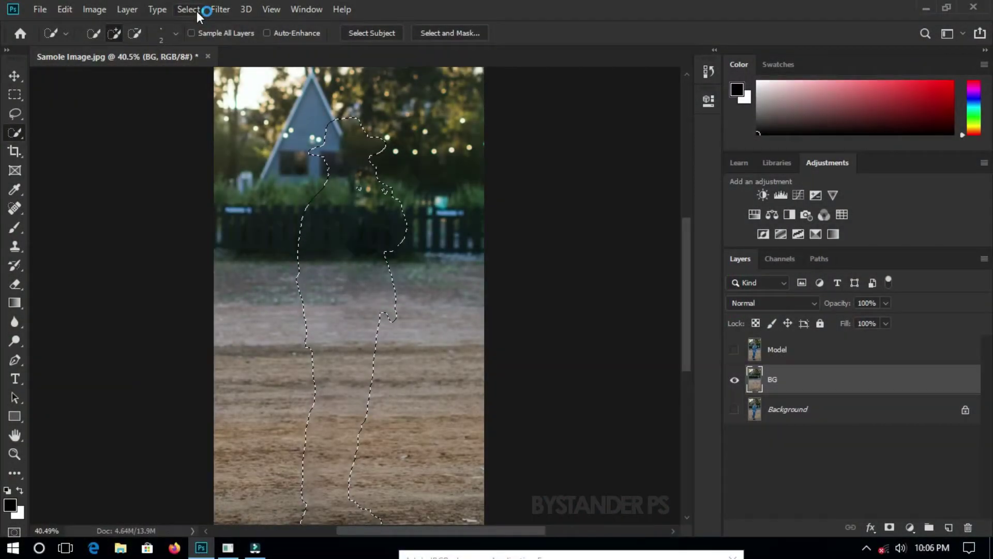
{"action": "left_click", "coordinate": [197, 11]}
{"action": "left_click", "coordinate": [227, 331]}
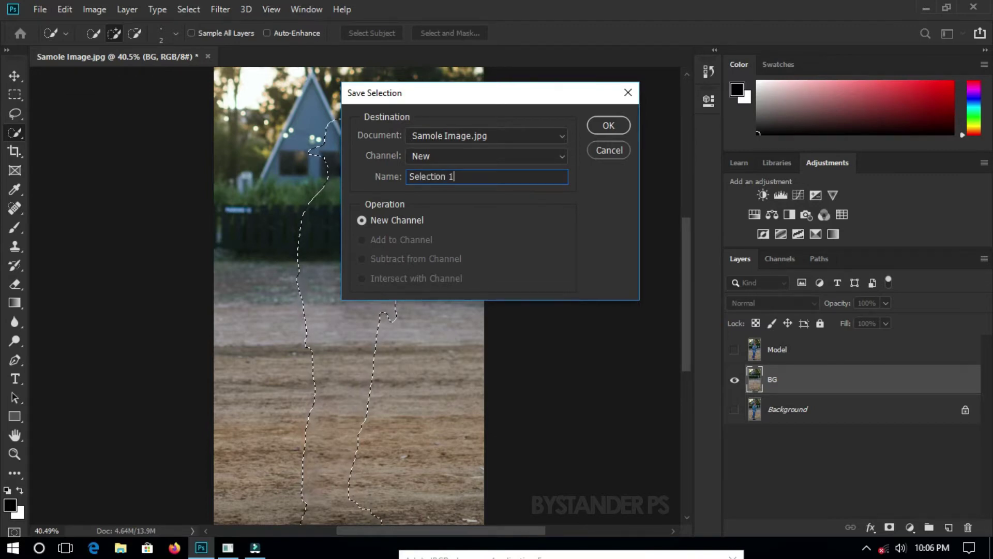
{"action": "left_click", "coordinate": [609, 125]}
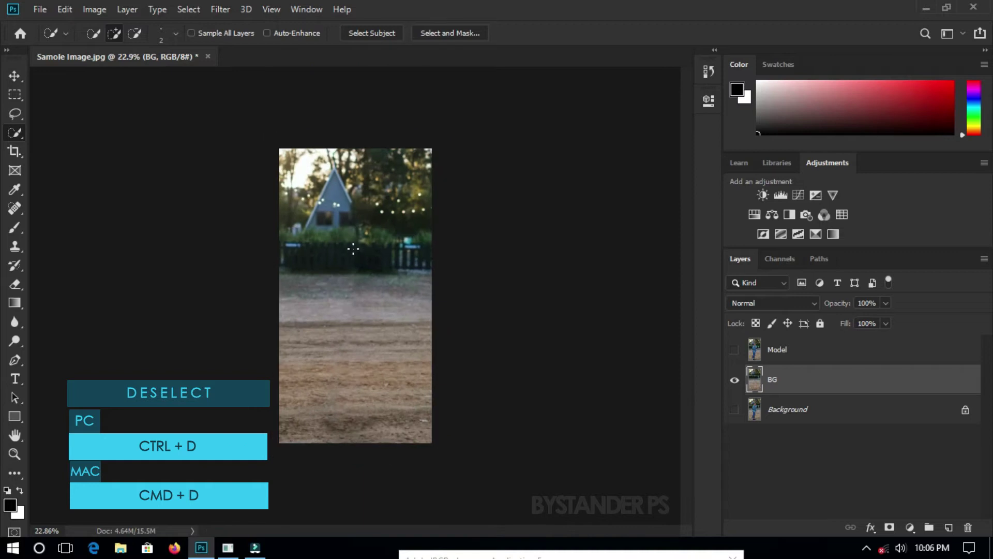
- Examine the filled BG layer and compare it with the original photo by temporarily showing the Model layer
{"action": "scroll", "coordinate": [354, 250], "scroll_direction": "up", "scroll_amount": 3}
{"action": "scroll", "coordinate": [312, 257], "scroll_direction": "down", "scroll_amount": 2}
{"action": "scroll", "coordinate": [382, 177], "scroll_direction": "up", "scroll_amount": 2}
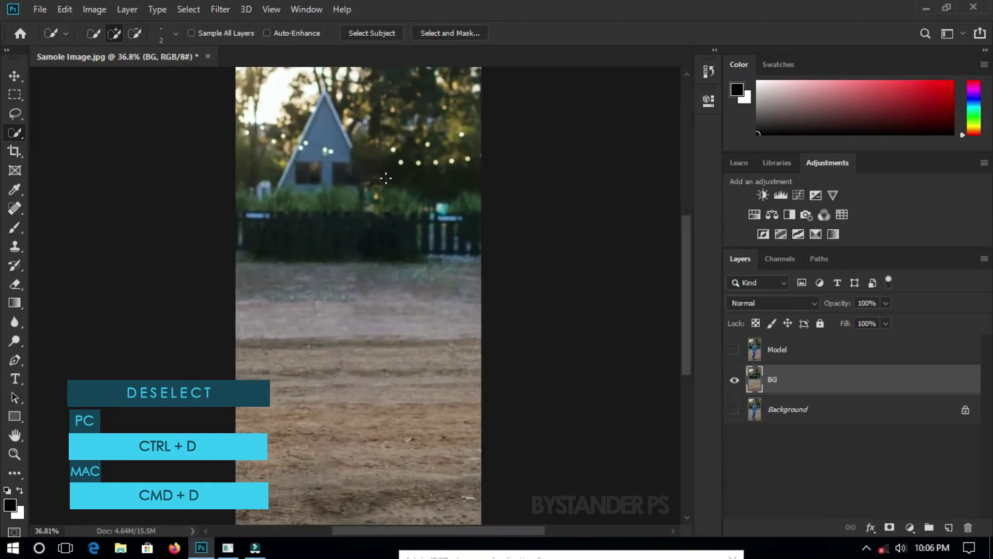
{"action": "scroll", "coordinate": [426, 246], "scroll_direction": "down", "scroll_amount": 1}
{"action": "left_click", "coordinate": [734, 350]}
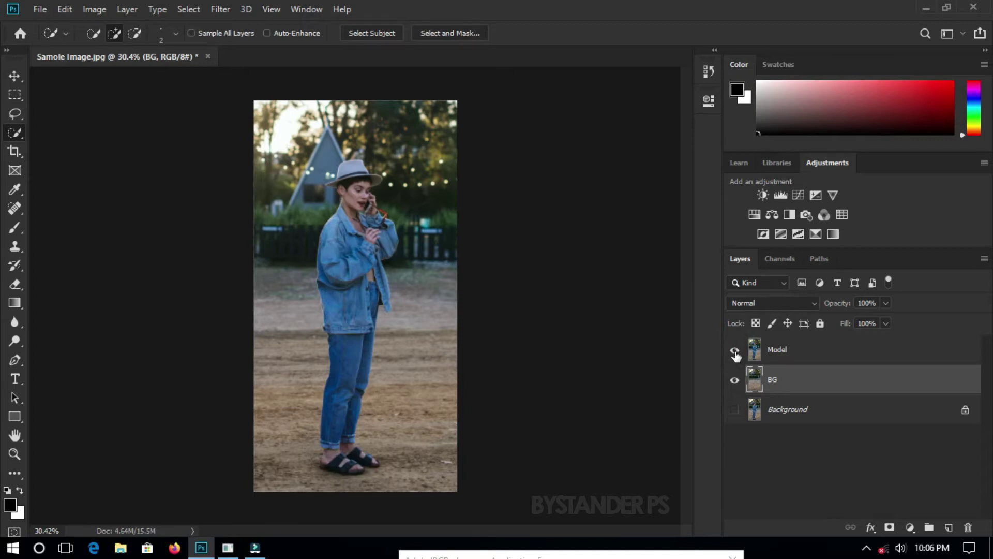
{"action": "left_click", "coordinate": [734, 349]}
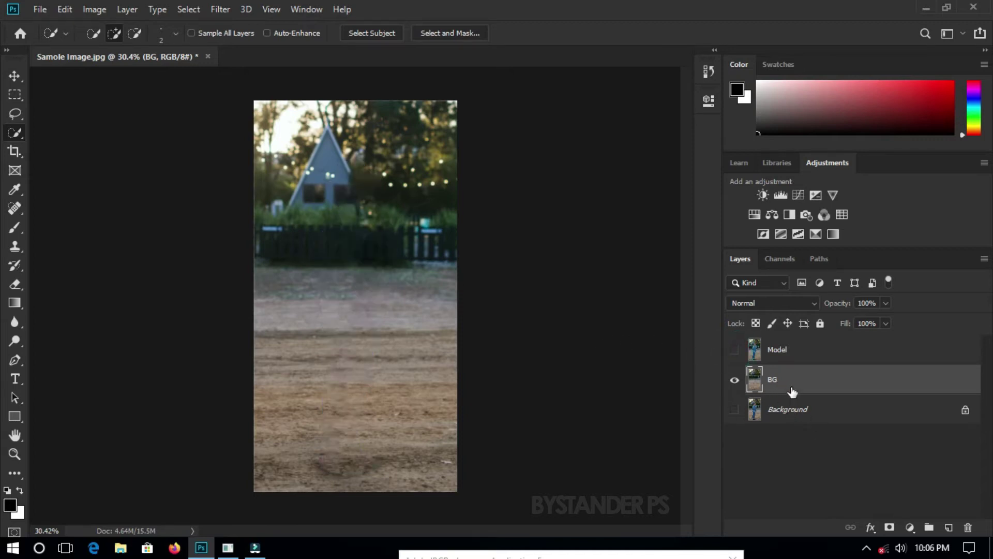
{"action": "scroll", "coordinate": [343, 200], "scroll_direction": "up", "scroll_amount": 1}
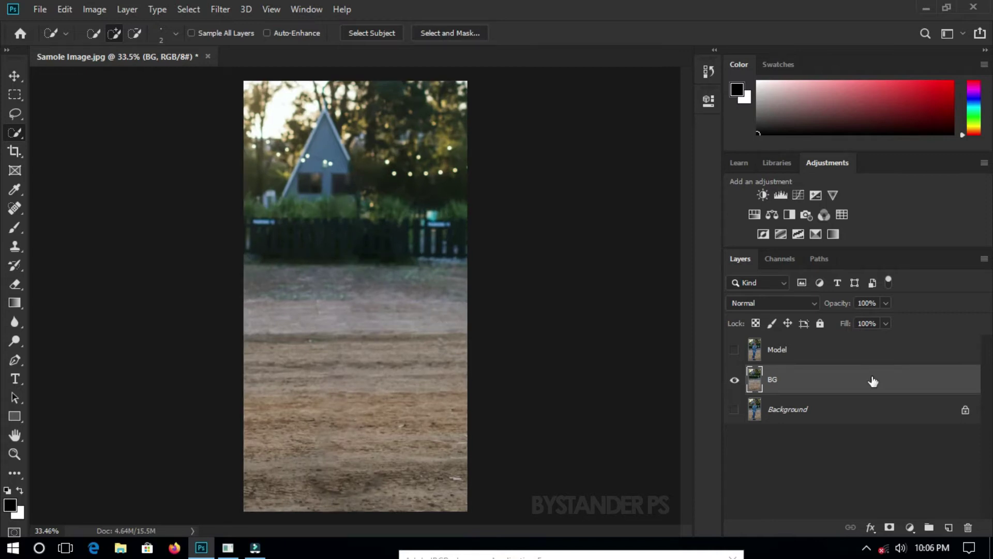
- Show the Model layer and load the saved Selection 1 channel as a new selection
{"action": "left_click", "coordinate": [734, 350]}
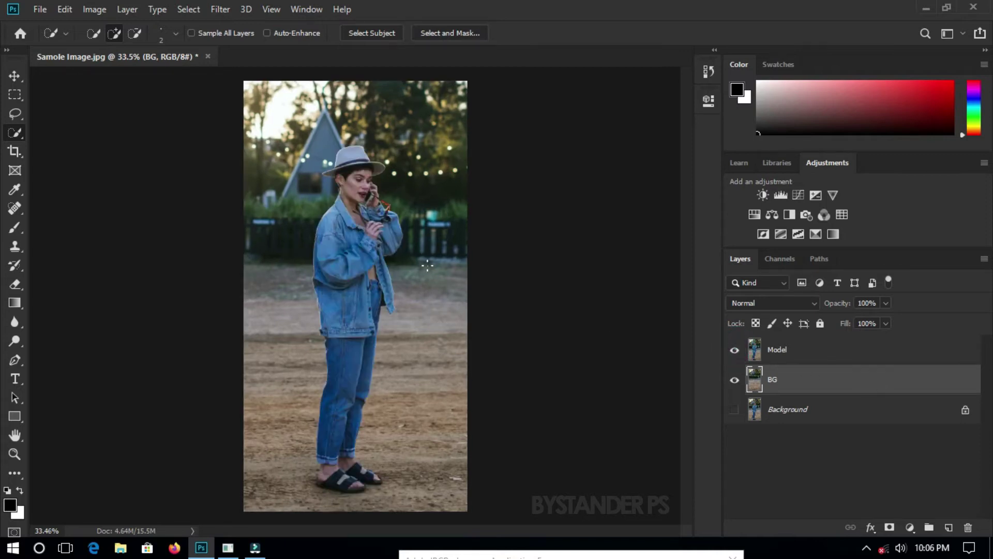
{"action": "scroll", "coordinate": [352, 207], "scroll_direction": "up", "scroll_amount": 8}
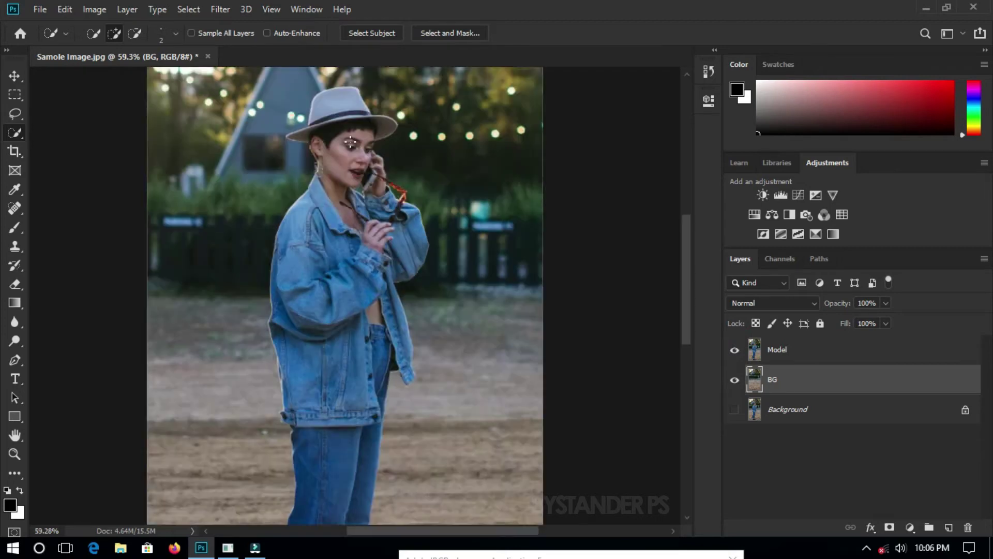
{"action": "left_click", "coordinate": [187, 8]}
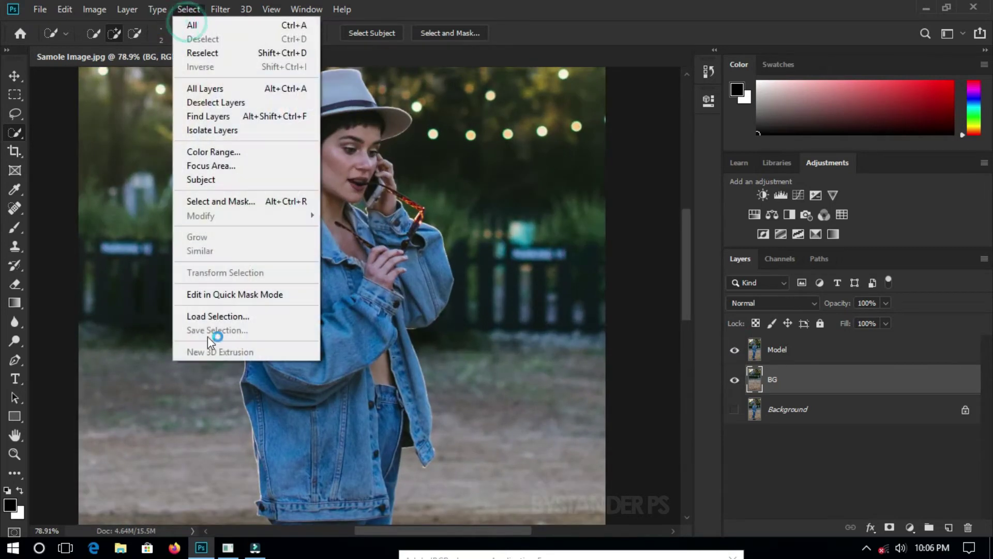
{"action": "left_click", "coordinate": [213, 316]}
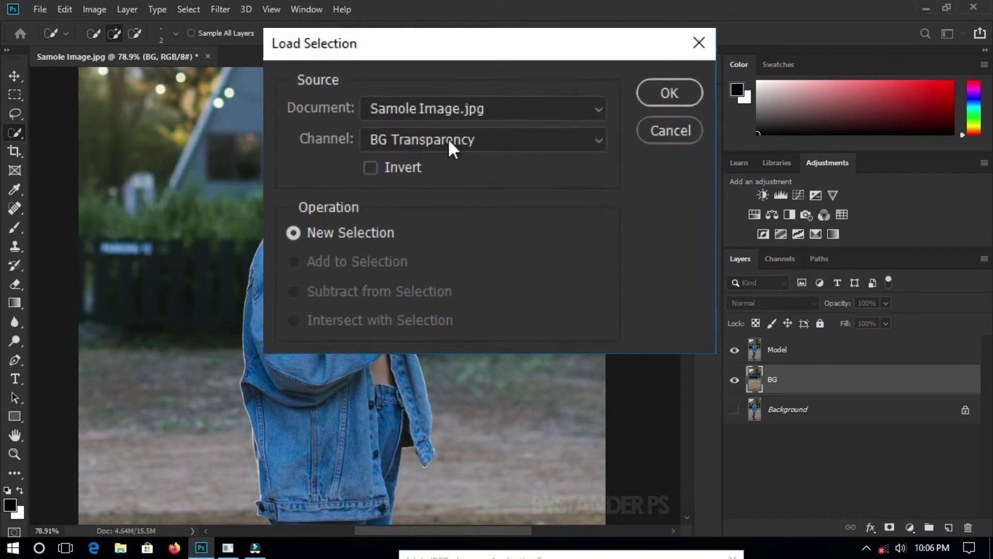
{"action": "left_click", "coordinate": [597, 134]}
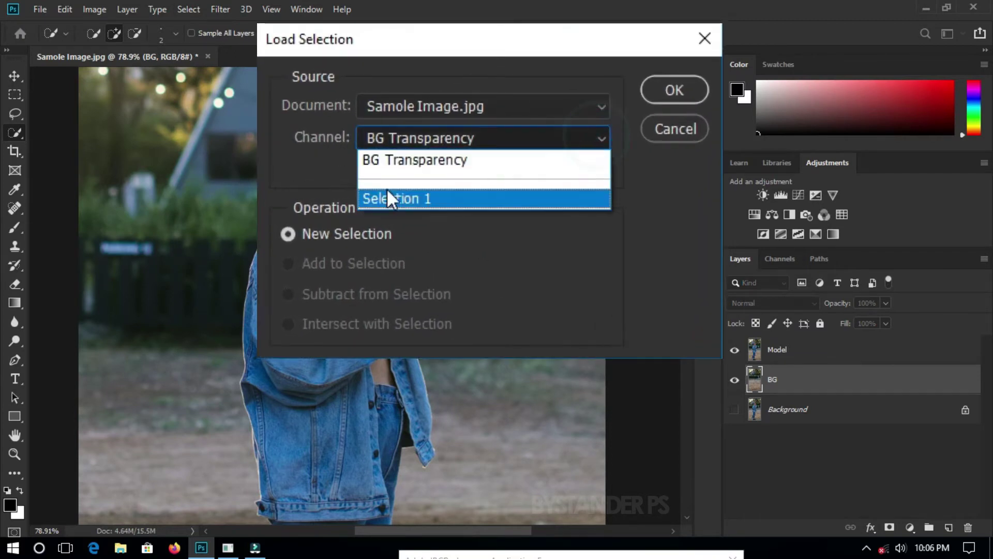
{"action": "left_click", "coordinate": [602, 135]}
{"action": "left_click", "coordinate": [603, 134]}
{"action": "left_click", "coordinate": [411, 198]}
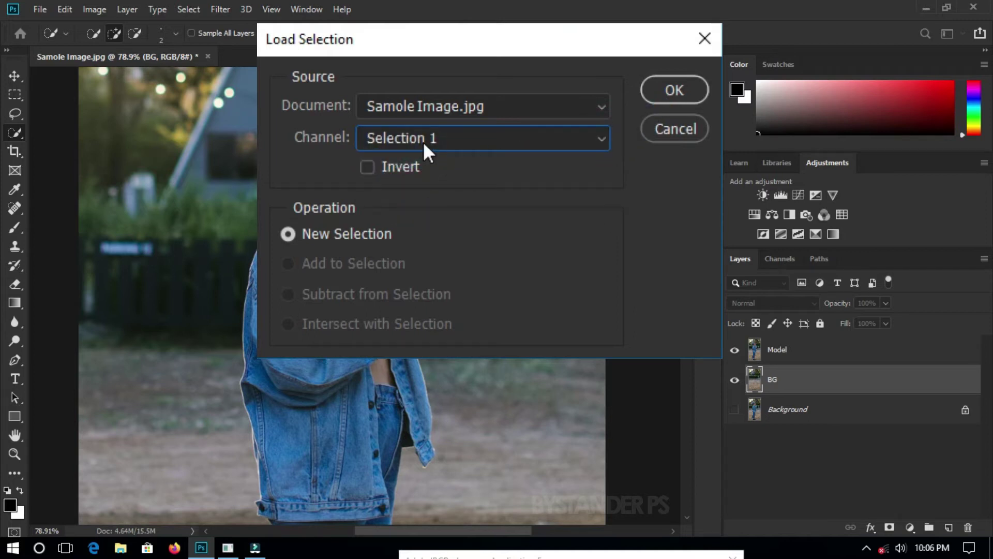
{"action": "left_click", "coordinate": [673, 90]}
- Add a layer mask to the Model layer from the loaded selection, isolating the woman
{"action": "scroll", "coordinate": [321, 258], "scroll_direction": "up", "scroll_amount": 4}
{"action": "scroll", "coordinate": [607, 261], "scroll_direction": "down", "scroll_amount": 5}
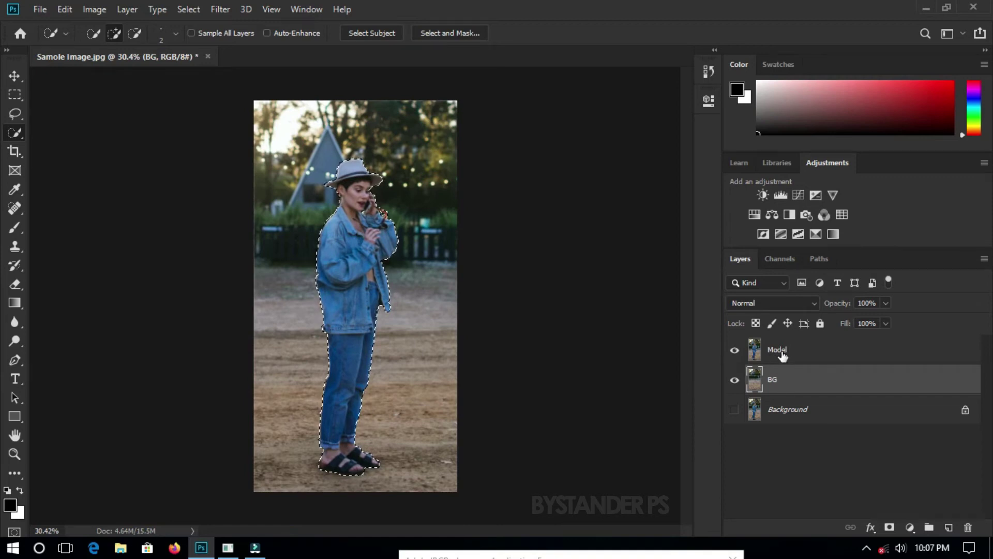
{"action": "left_click", "coordinate": [826, 355]}
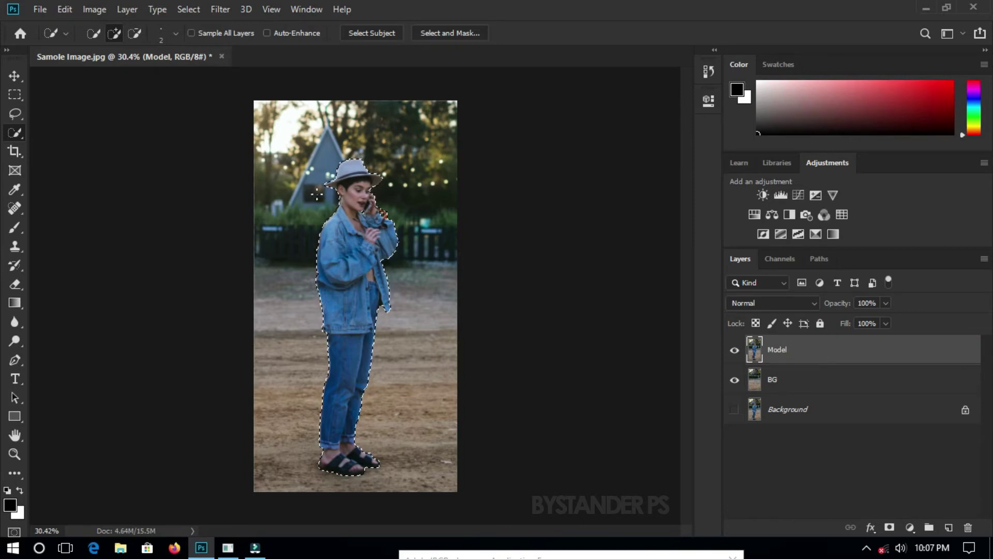
{"action": "left_click", "coordinate": [734, 350]}
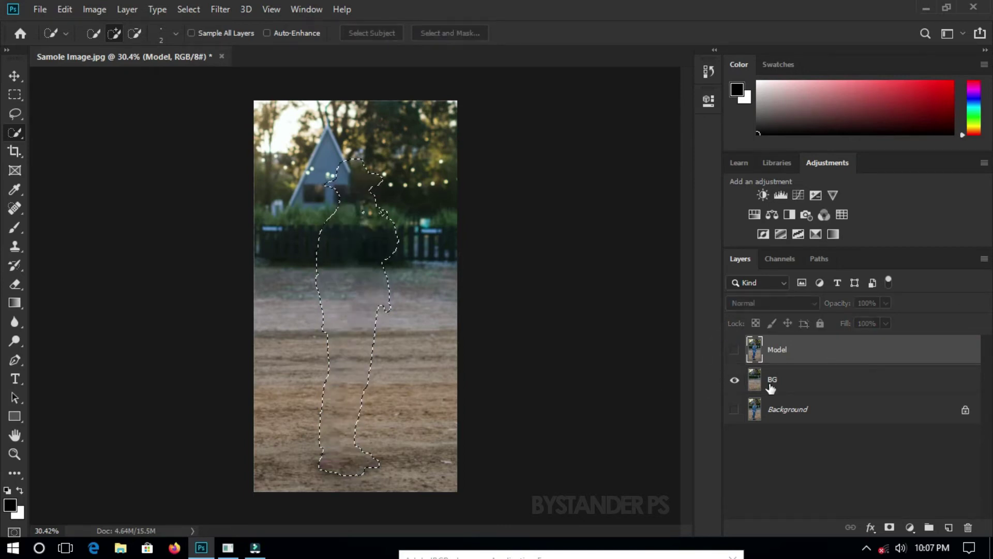
{"action": "left_click", "coordinate": [734, 351]}
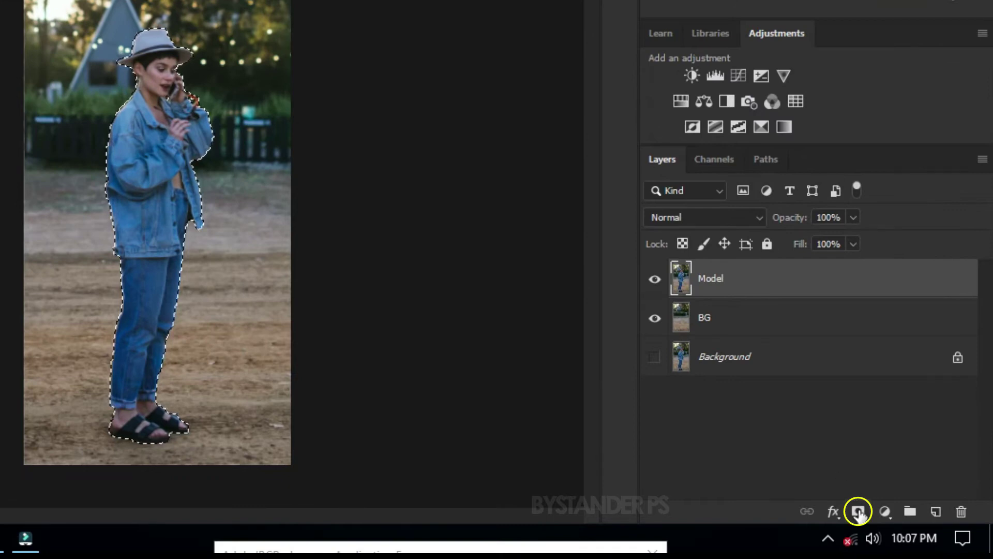
{"action": "left_click", "coordinate": [858, 512]}
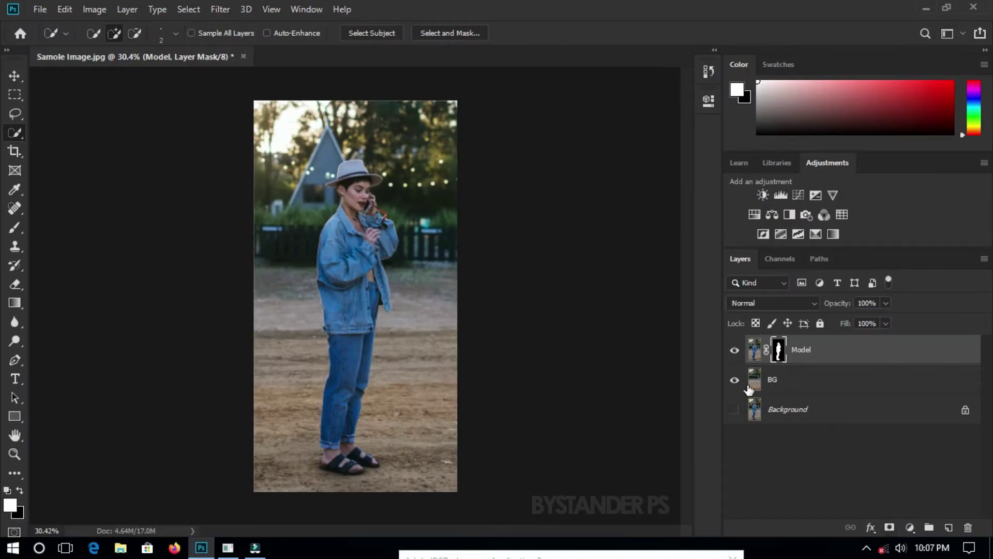
- Inspect the masked woman and the filled background separately by toggling the visibility of the BG and Model layers
{"action": "left_click", "coordinate": [734, 380]}
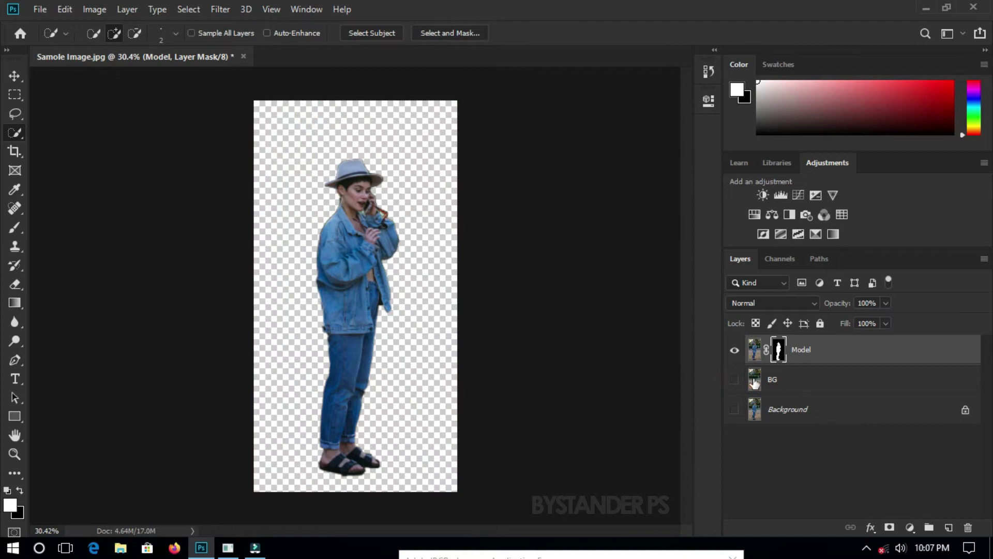
{"action": "scroll", "coordinate": [351, 189], "scroll_direction": "up", "scroll_amount": 6}
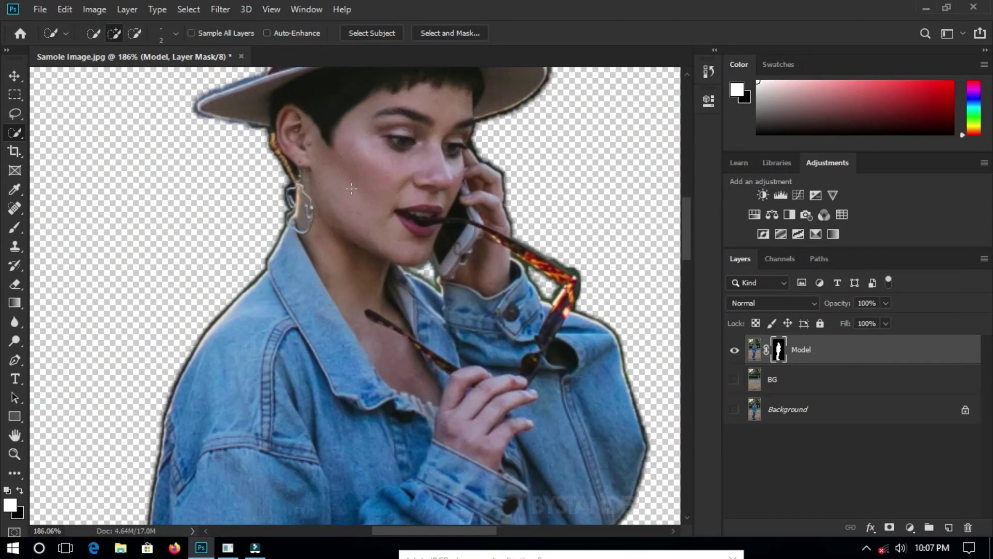
{"action": "scroll", "coordinate": [264, 186], "scroll_direction": "down", "scroll_amount": 1}
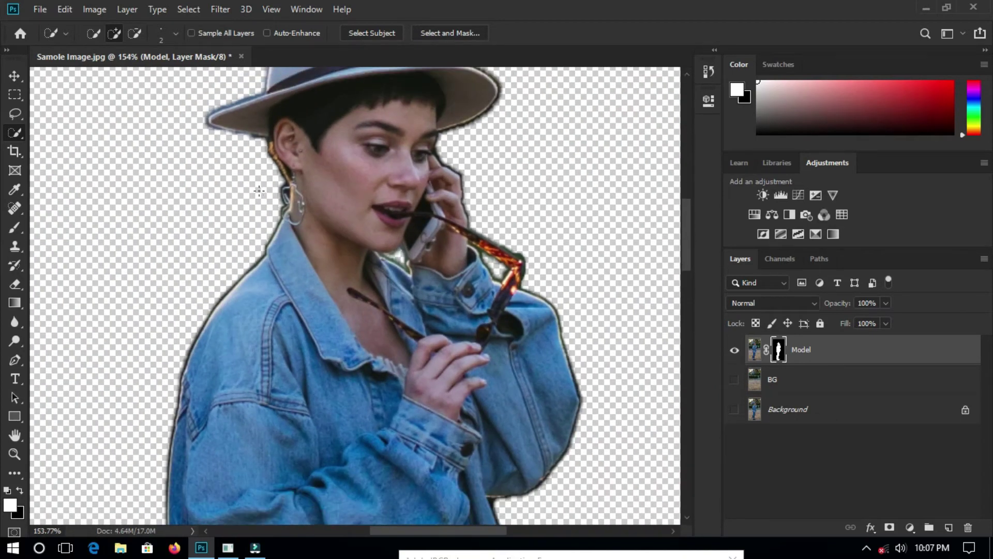
{"action": "scroll", "coordinate": [259, 191], "scroll_direction": "down", "scroll_amount": 4}
{"action": "left_click", "coordinate": [735, 350]}
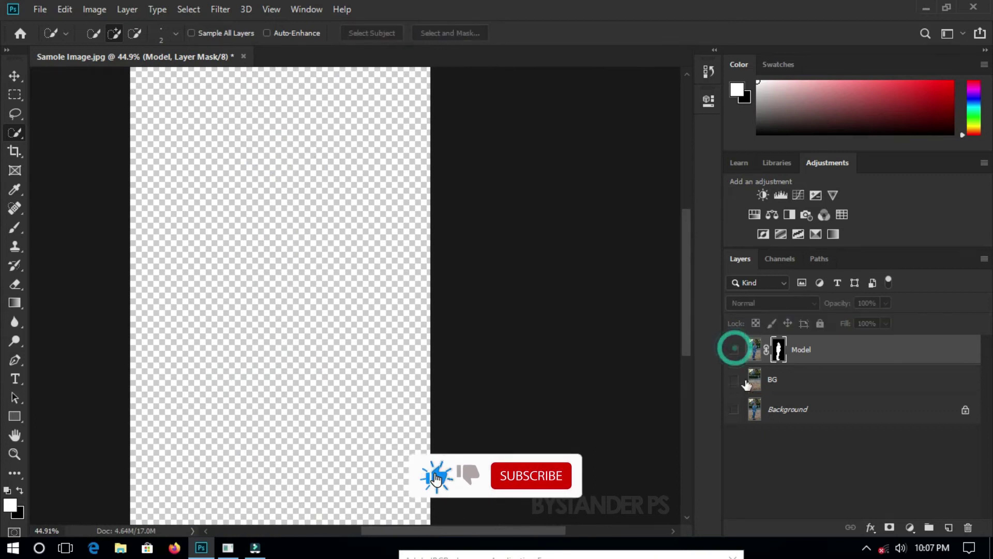
{"action": "left_click", "coordinate": [735, 380]}
{"action": "scroll", "coordinate": [687, 352], "scroll_direction": "down", "scroll_amount": 3}
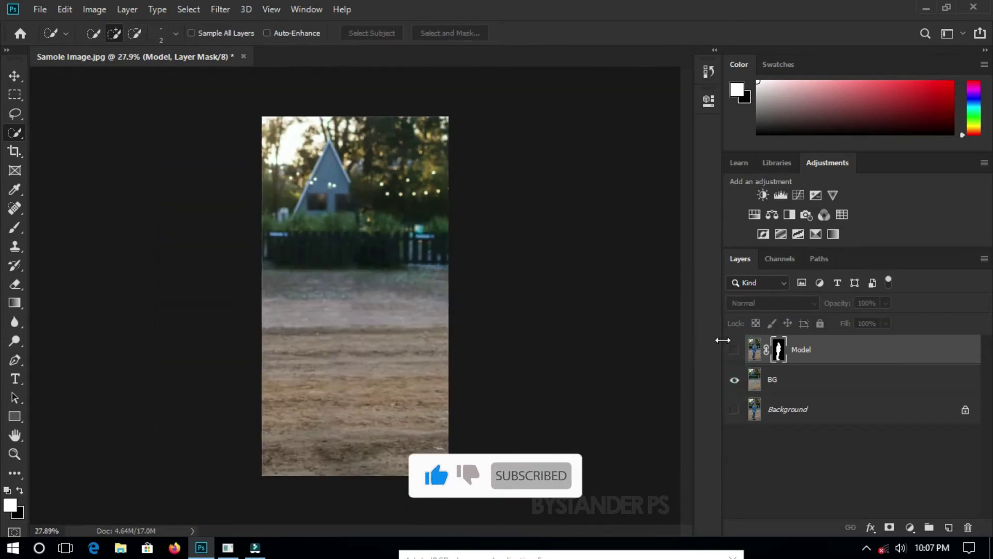
{"action": "left_click", "coordinate": [734, 350]}
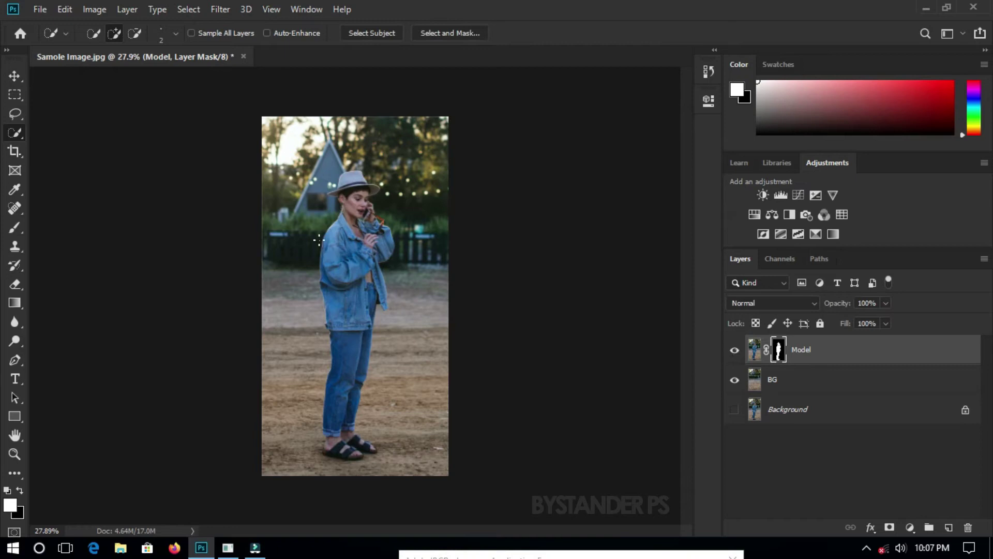
- Examine the masked woman's edges against the filled background around her head and shoulders
{"action": "scroll", "coordinate": [318, 240], "scroll_direction": "up", "scroll_amount": 6}
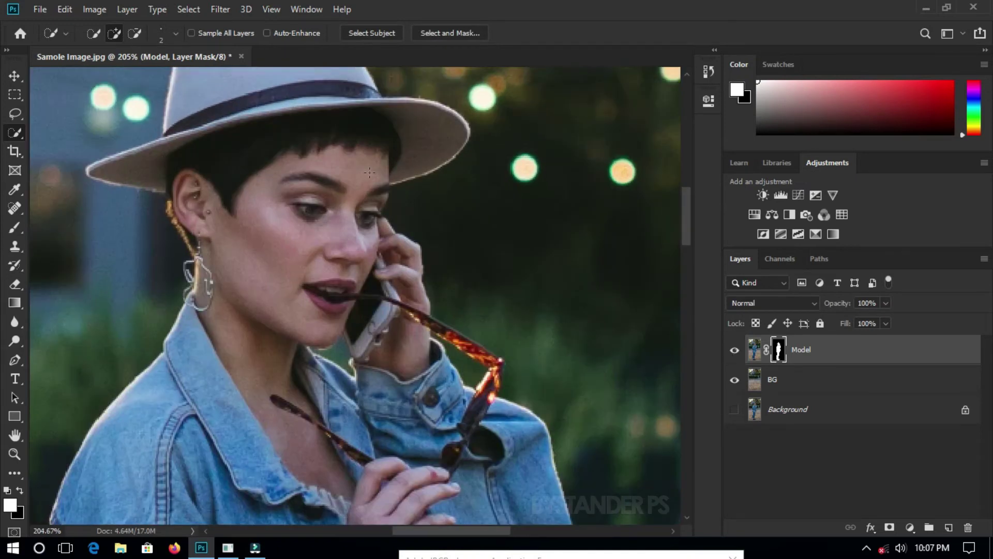
{"action": "scroll", "coordinate": [370, 172], "scroll_direction": "down", "scroll_amount": 4}
{"action": "scroll", "coordinate": [341, 179], "scroll_direction": "up", "scroll_amount": 4}
{"action": "scroll", "coordinate": [341, 181], "scroll_direction": "down", "scroll_amount": 7}
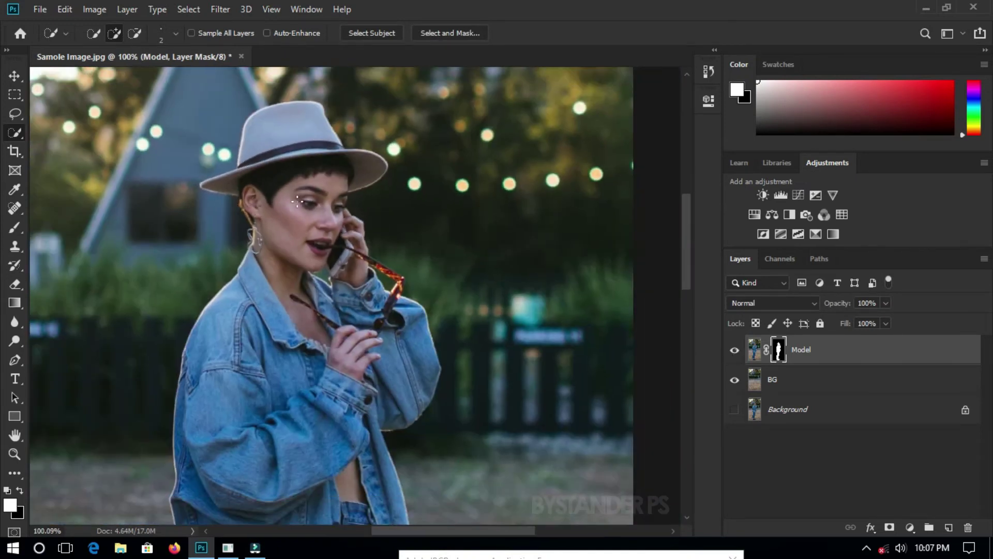
- Compare the image with and without the masked woman by toggling the Model layer's visibility
{"action": "left_click", "coordinate": [736, 353]}
{"action": "left_click", "coordinate": [735, 354]}
{"action": "left_click", "coordinate": [736, 353]}
{"action": "left_click", "coordinate": [735, 354]}
{"action": "left_click", "coordinate": [736, 354]}
{"action": "left_click", "coordinate": [736, 354]}
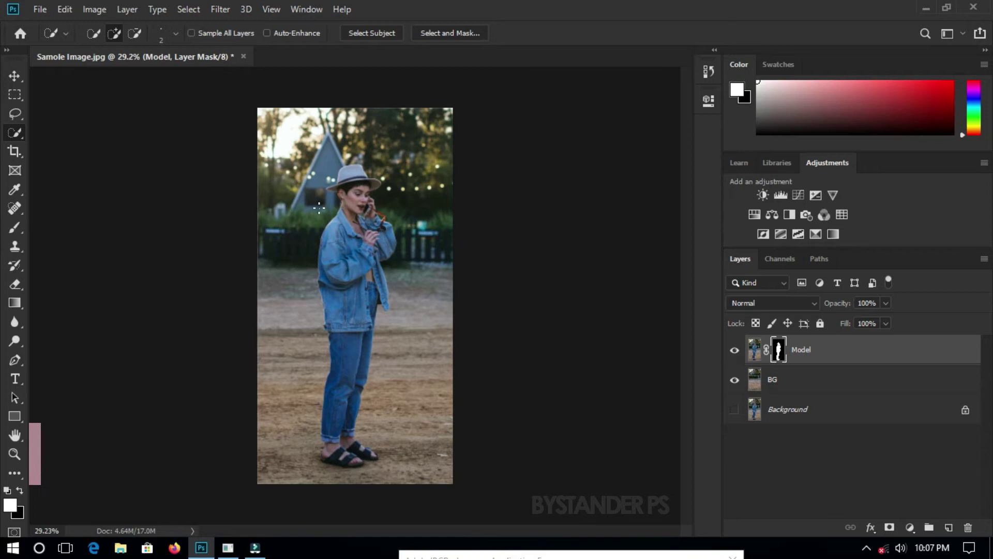
- Start a Tilt-Shift blur from the Blur Gallery on the BG layer
{"action": "left_click", "coordinate": [792, 388]}
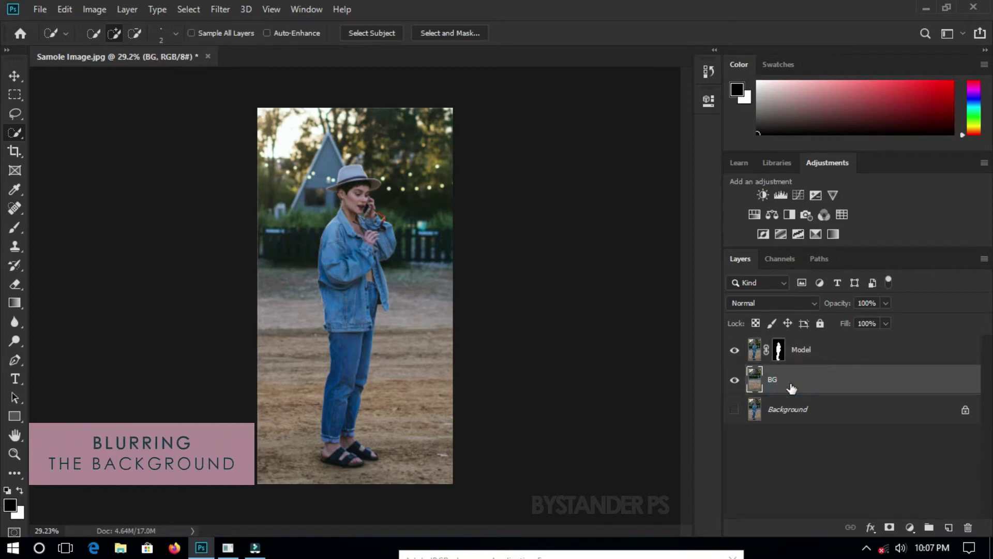
{"action": "scroll", "coordinate": [362, 191], "scroll_direction": "up", "scroll_amount": 2}
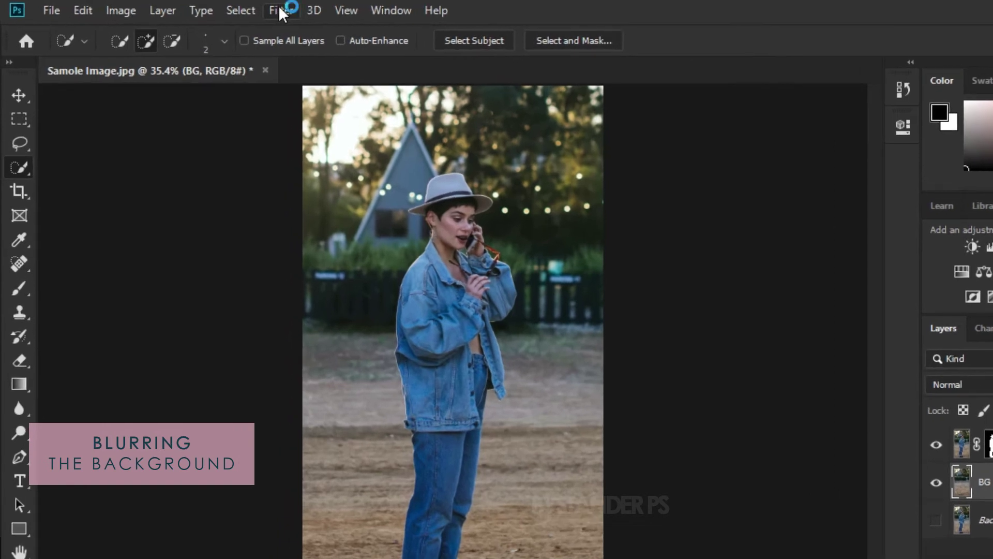
{"action": "left_click", "coordinate": [219, 9]}
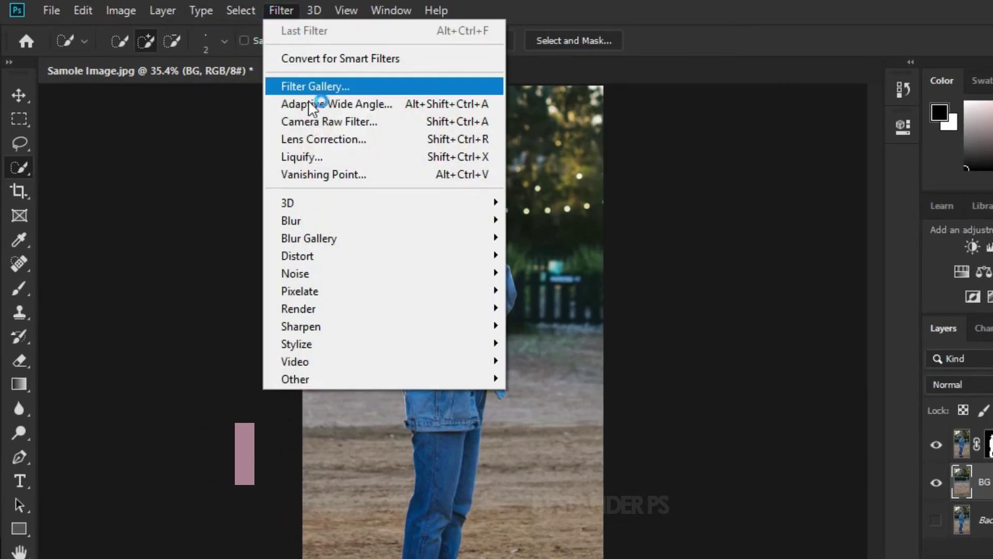
{"action": "mouse_move", "coordinate": [298, 247]}
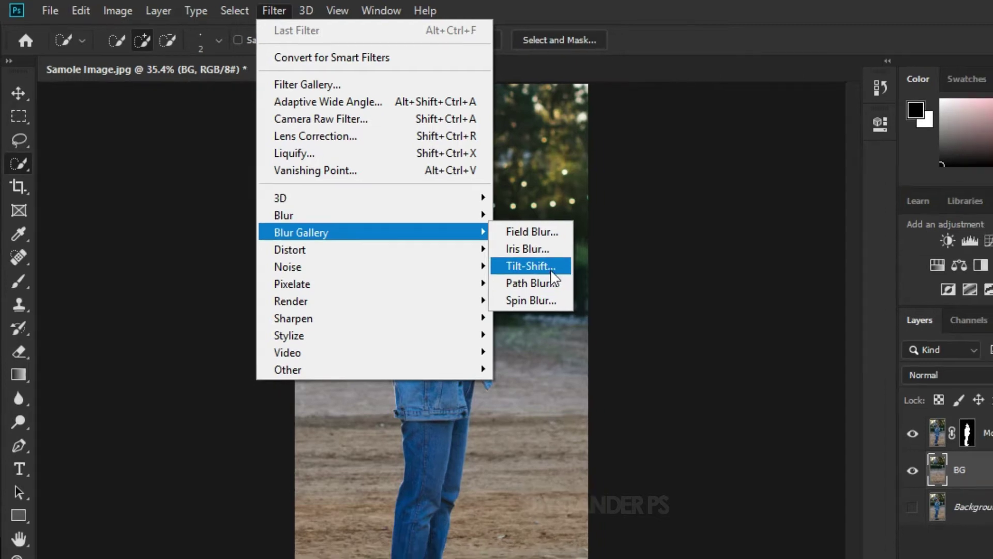
{"action": "left_click", "coordinate": [532, 268]}
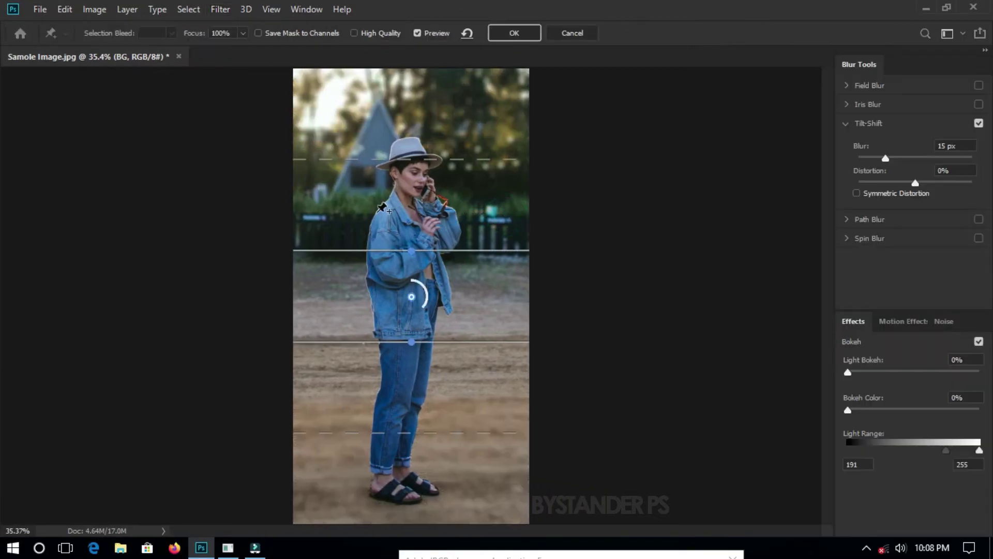
- Move the tilt-shift focus centre down to the woman's feet and raise the upper dashed blur boundary to about her waist
{"action": "scroll", "coordinate": [71, 115], "scroll_direction": "down", "scroll_amount": 3}
{"action": "scroll", "coordinate": [457, 268], "scroll_direction": "up", "scroll_amount": 4}
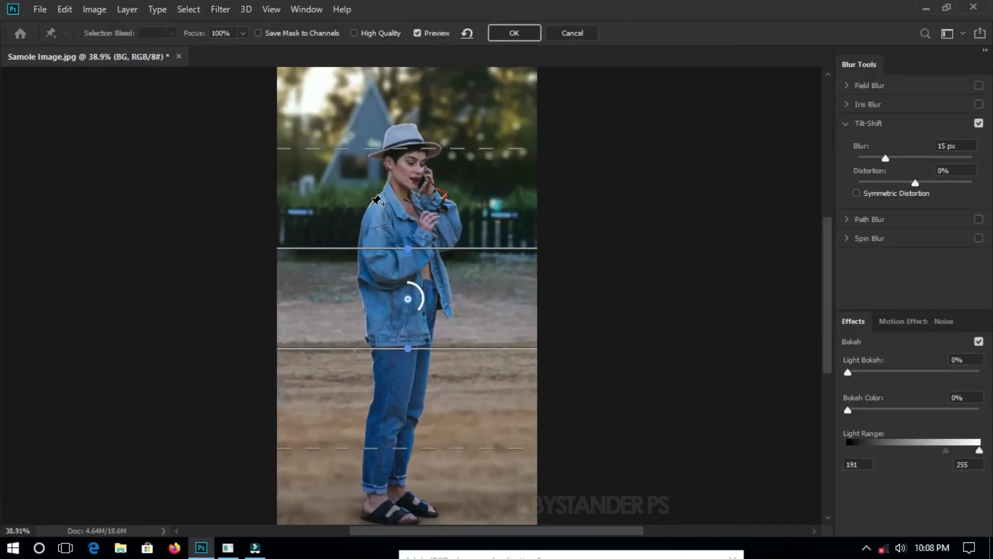
{"action": "scroll", "coordinate": [455, 295], "scroll_direction": "down", "scroll_amount": 1}
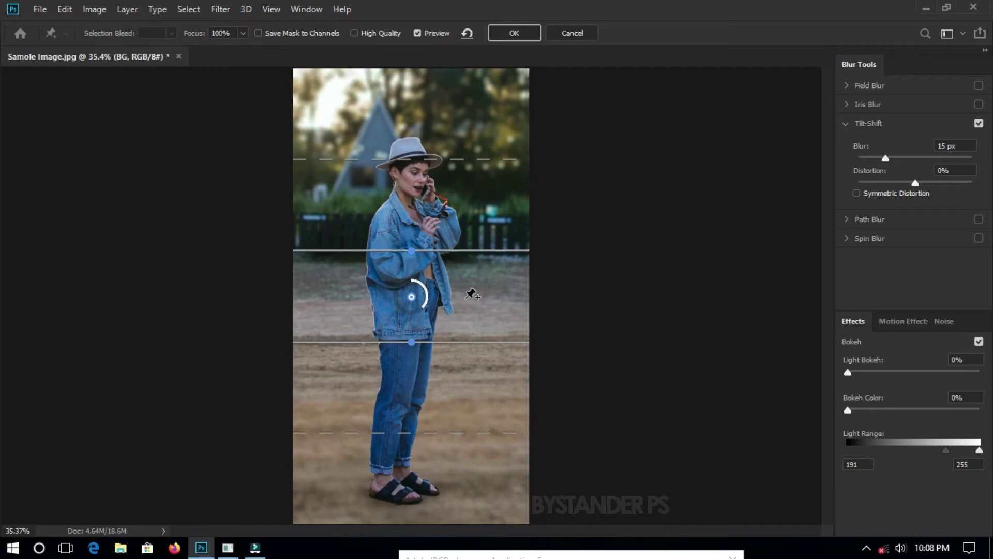
{"action": "left_click_drag", "start_coordinate": [414, 299], "coordinate": [406, 488]}
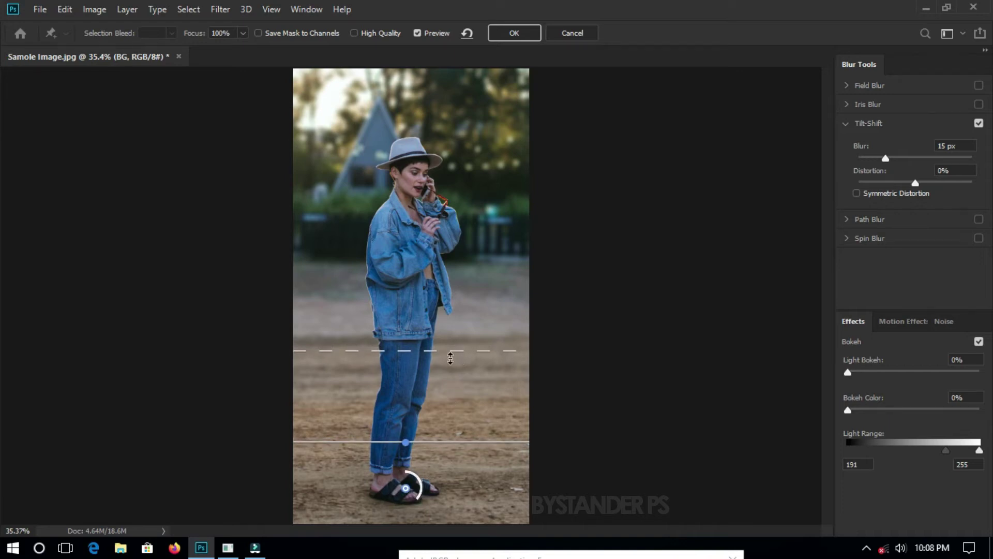
{"action": "left_click_drag", "start_coordinate": [450, 353], "coordinate": [453, 286]}
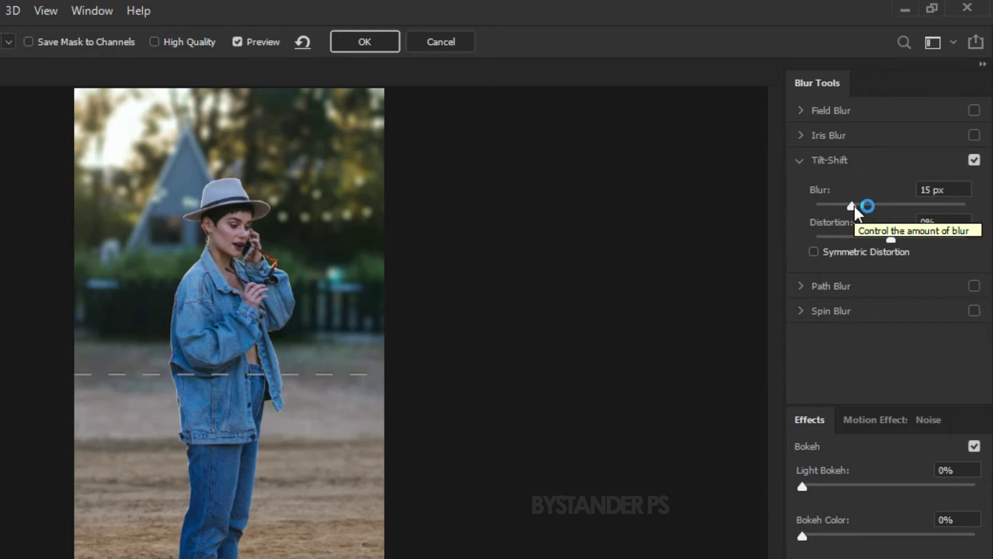
- Set the Tilt-Shift blur to 20 px and apply it to the BG layer
{"action": "left_click_drag", "start_coordinate": [855, 205], "coordinate": [857, 204]}
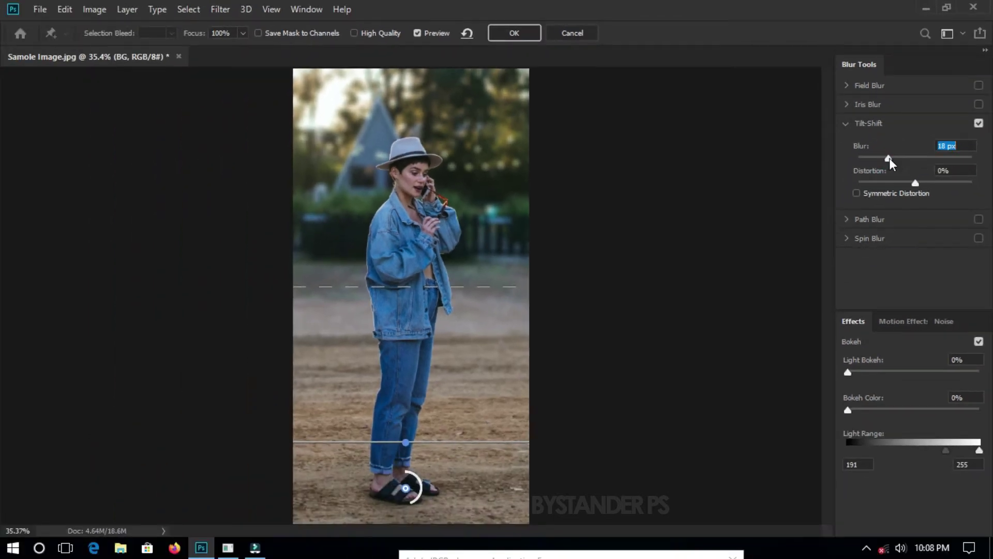
{"action": "mouse_move", "coordinate": [889, 158]}
{"action": "left_mouse_down"}
{"action": "mouse_move", "coordinate": [972, 166]}
{"action": "mouse_move", "coordinate": [885, 163]}
{"action": "left_mouse_up"}
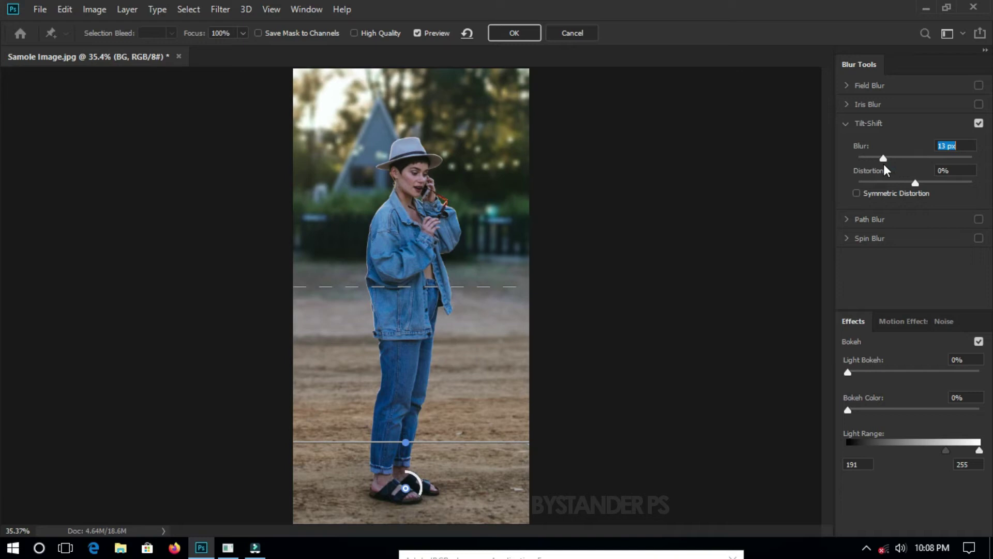
{"action": "left_click_drag", "start_coordinate": [889, 164], "coordinate": [890, 166]}
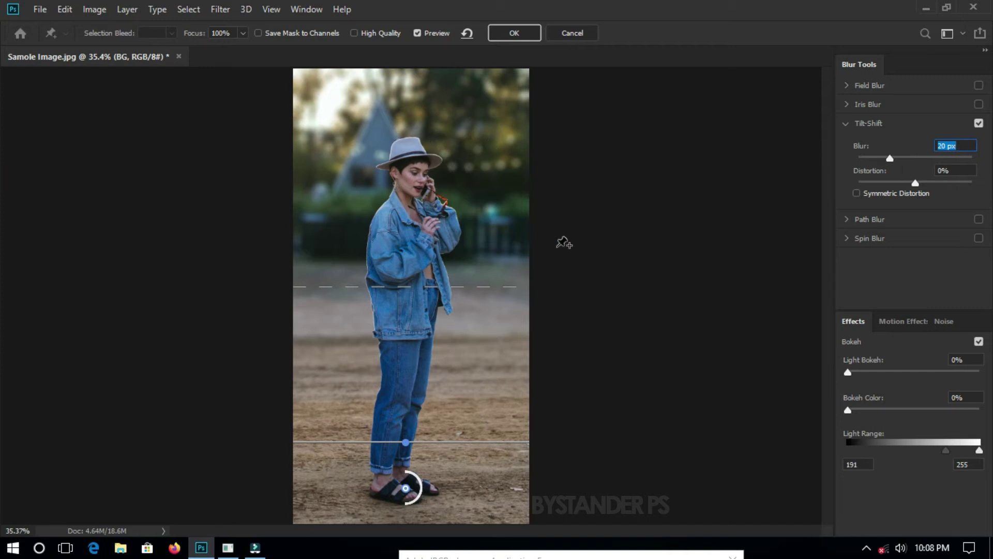
{"action": "left_click", "coordinate": [513, 34]}
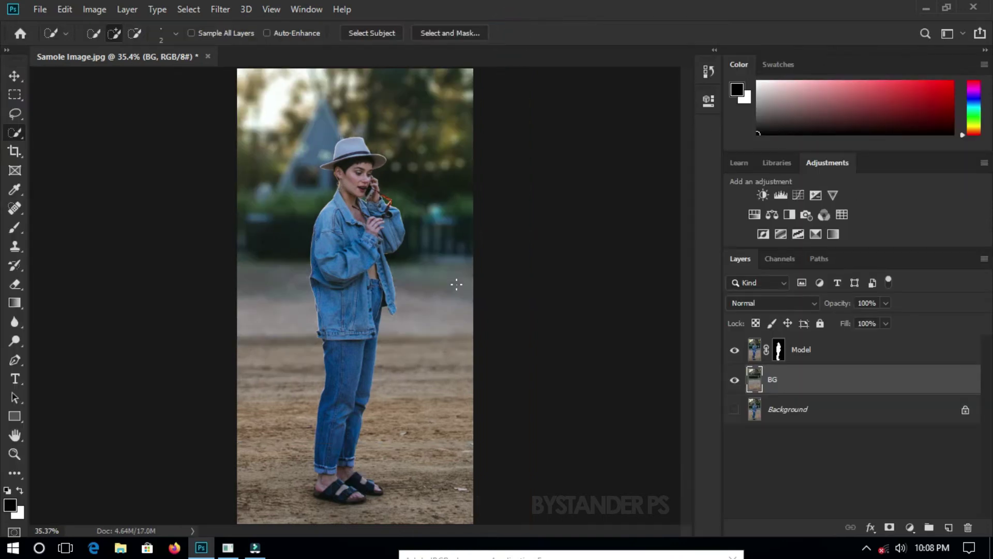
- Examine the woman's cutout edges around the hat, head and shoulders against the blurred background
{"action": "scroll", "coordinate": [354, 171], "scroll_direction": "up", "scroll_amount": 16}
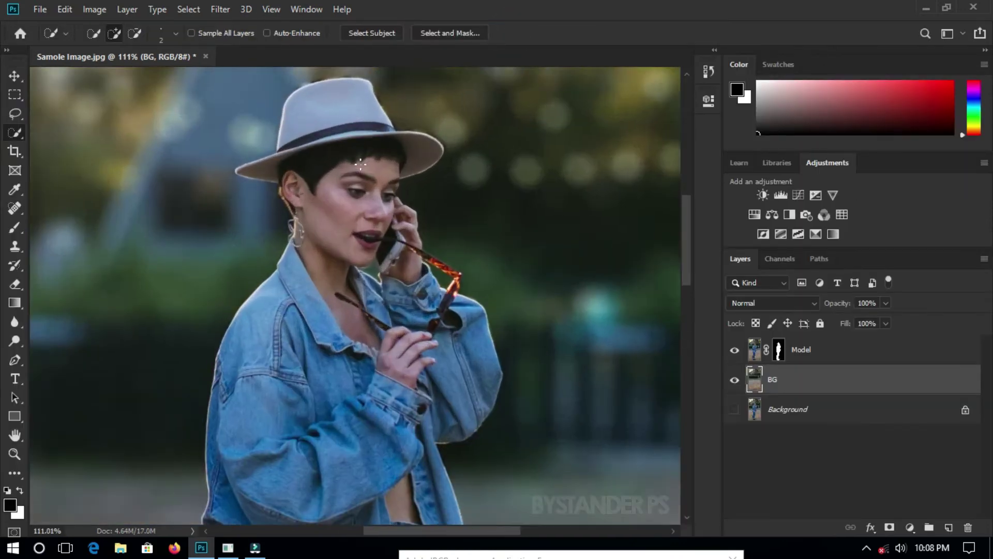
{"action": "scroll", "coordinate": [406, 241], "scroll_direction": "down", "scroll_amount": 8}
{"action": "scroll", "coordinate": [359, 112], "scroll_direction": "up", "scroll_amount": 20}
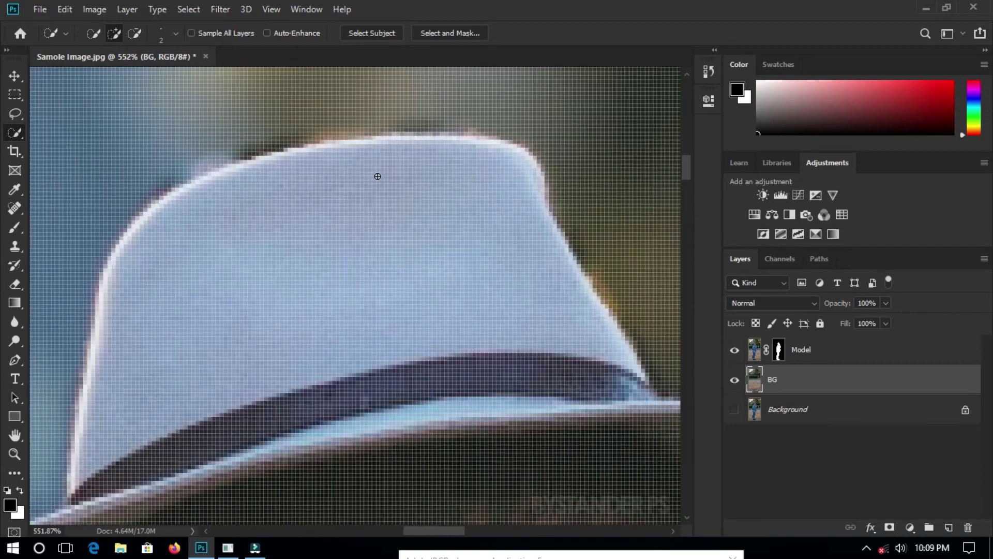
{"action": "scroll", "coordinate": [377, 173], "scroll_direction": "down", "scroll_amount": 9}
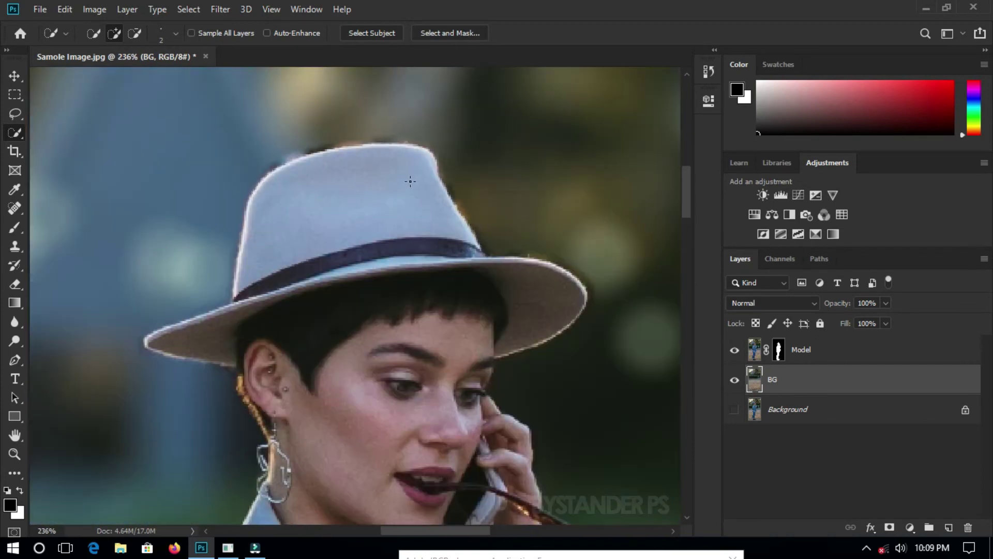
{"action": "scroll", "coordinate": [268, 153], "scroll_direction": "up", "scroll_amount": 8}
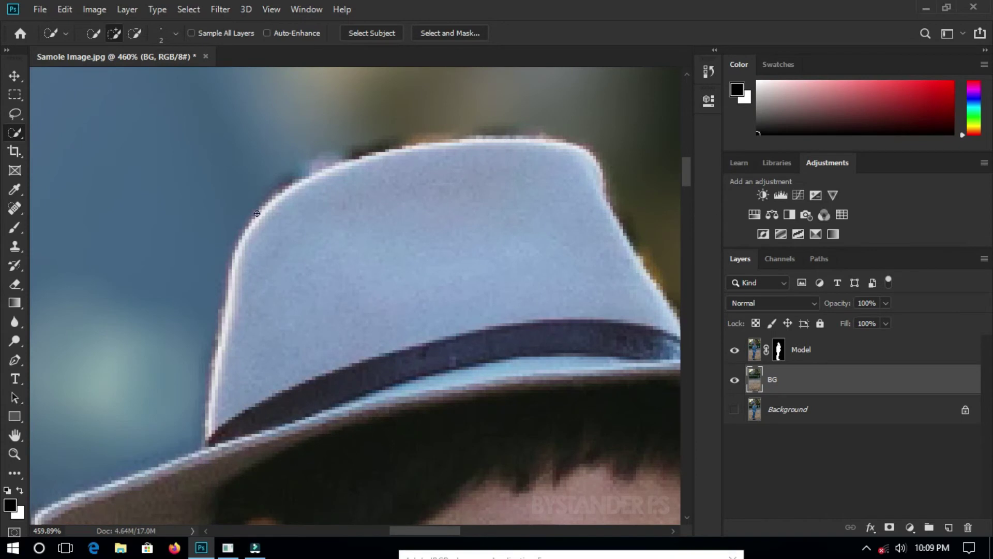
{"action": "scroll", "coordinate": [157, 160], "scroll_direction": "down", "scroll_amount": 5}
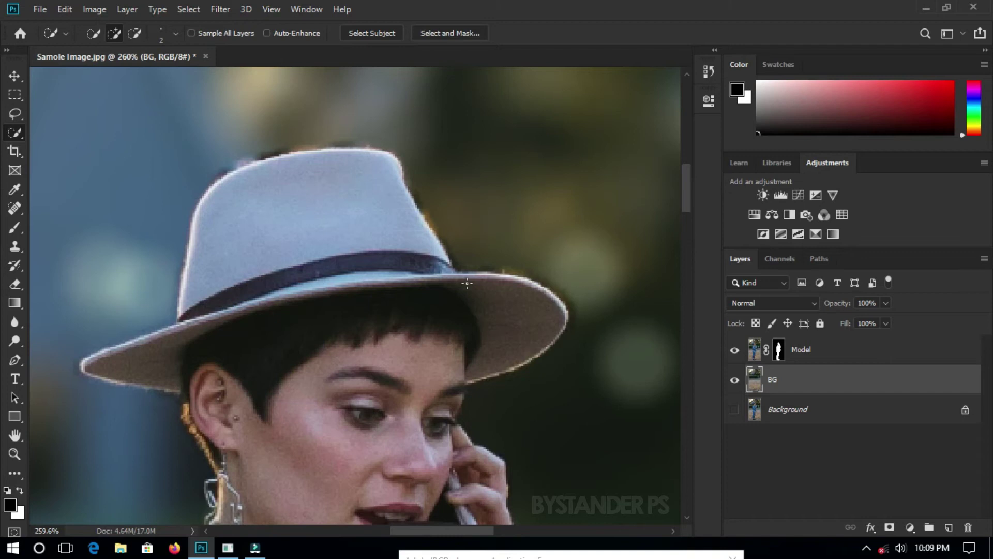
{"action": "scroll", "coordinate": [476, 238], "scroll_direction": "down", "scroll_amount": 5}
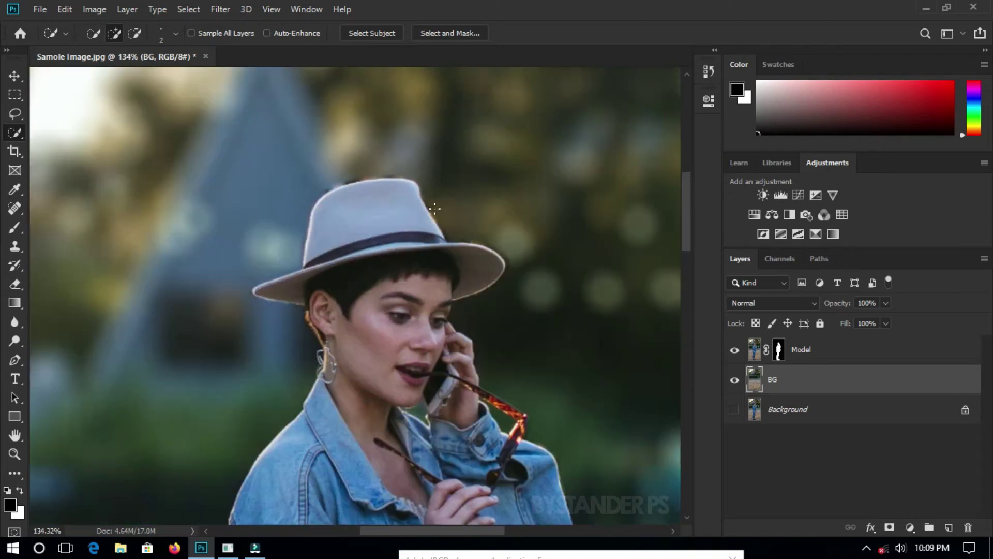
{"action": "scroll", "coordinate": [236, 215], "scroll_direction": "up", "scroll_amount": 7}
{"action": "scroll", "coordinate": [250, 174], "scroll_direction": "down", "scroll_amount": 10}
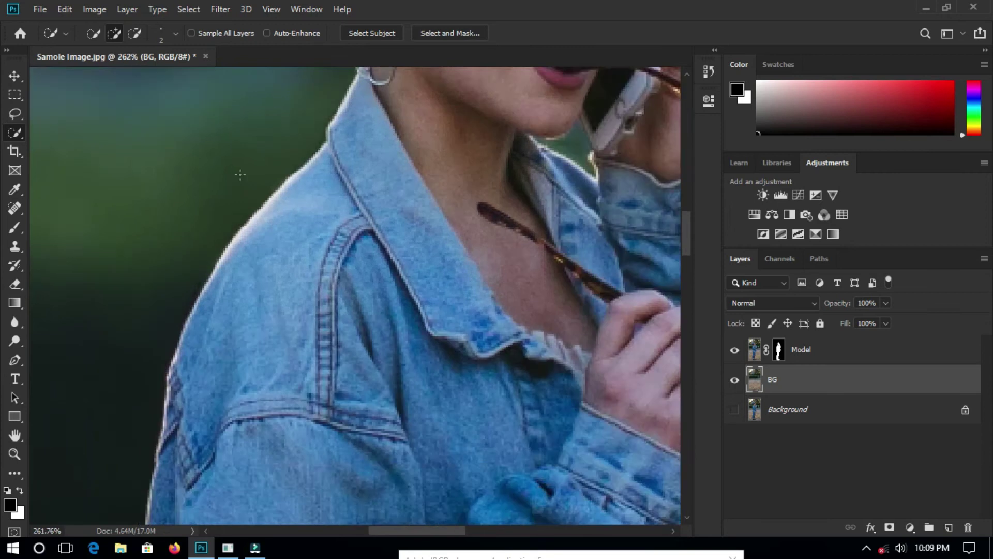
- Load the Model layer's mask as a selection and check how closely its outline follows the hat and face
{"action": "left_click", "coordinate": [804, 351]}
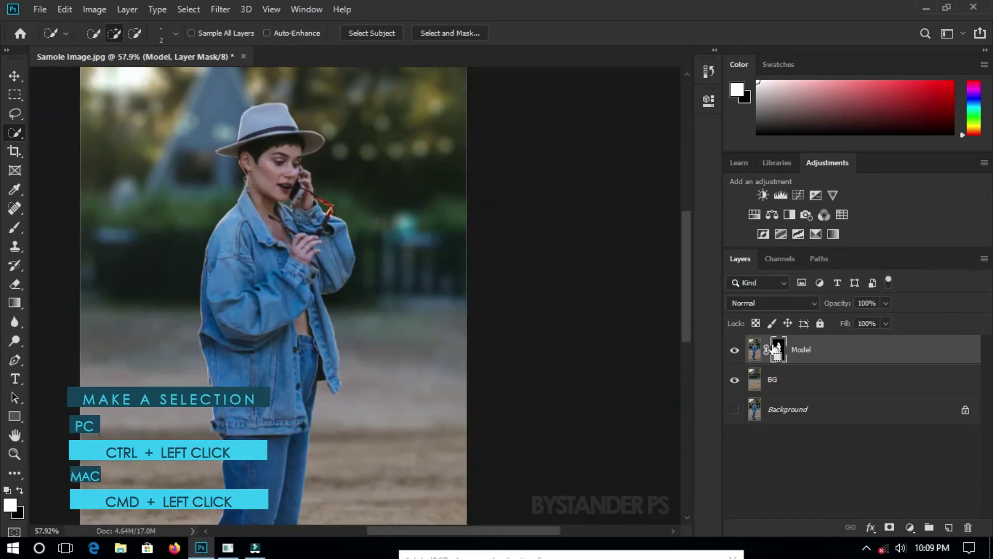
{"action": "left_click", "coordinate": [779, 355], "text": "ctrl"}
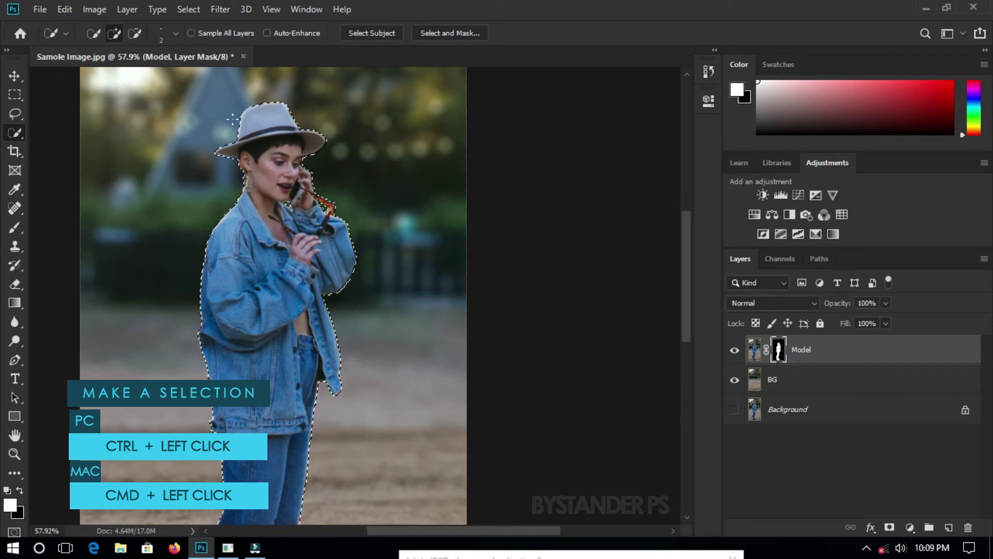
{"action": "scroll", "coordinate": [233, 120], "scroll_direction": "up", "scroll_amount": 10}
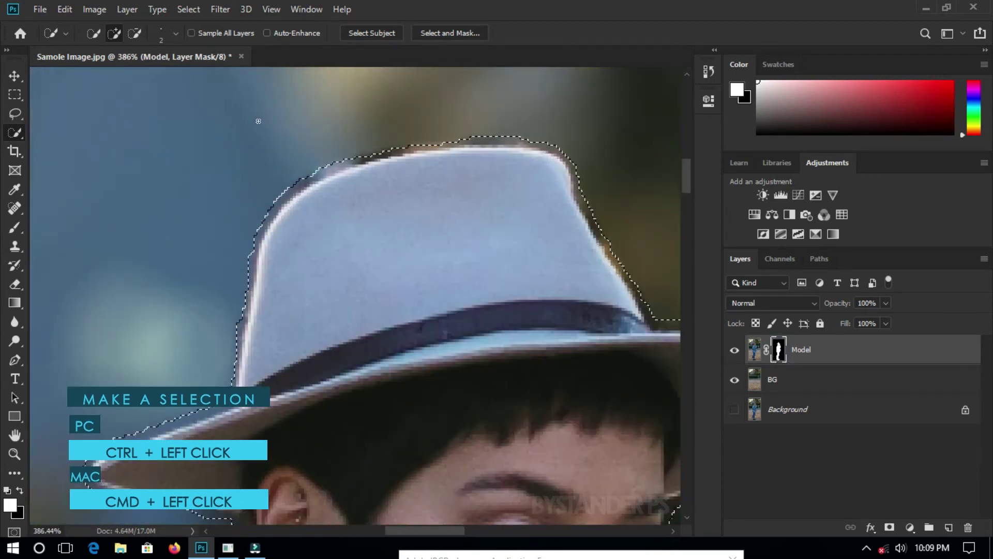
{"action": "scroll", "coordinate": [258, 121], "scroll_direction": "down", "scroll_amount": 5}
{"action": "scroll", "coordinate": [351, 168], "scroll_direction": "up", "scroll_amount": 3}
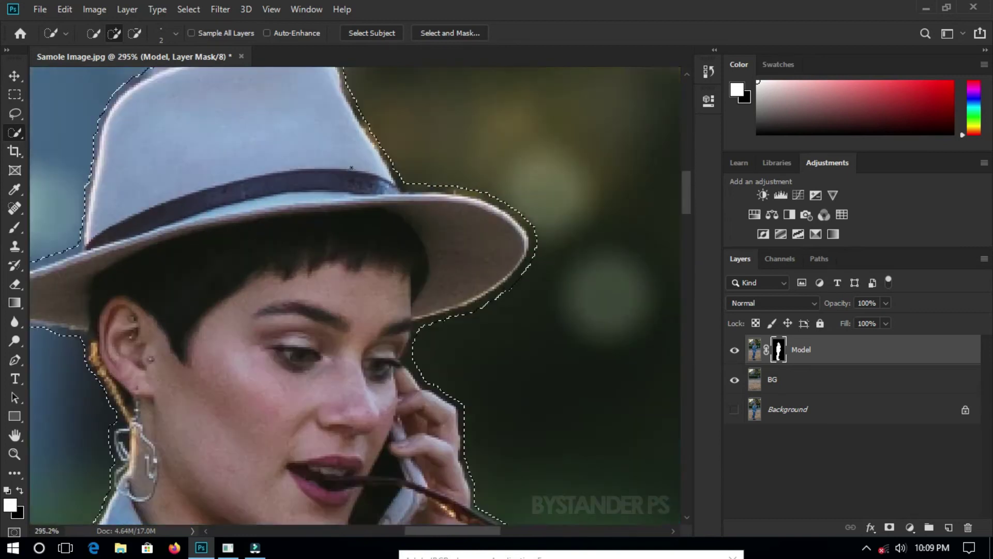
{"action": "scroll", "coordinate": [351, 167], "scroll_direction": "up", "scroll_amount": 2}
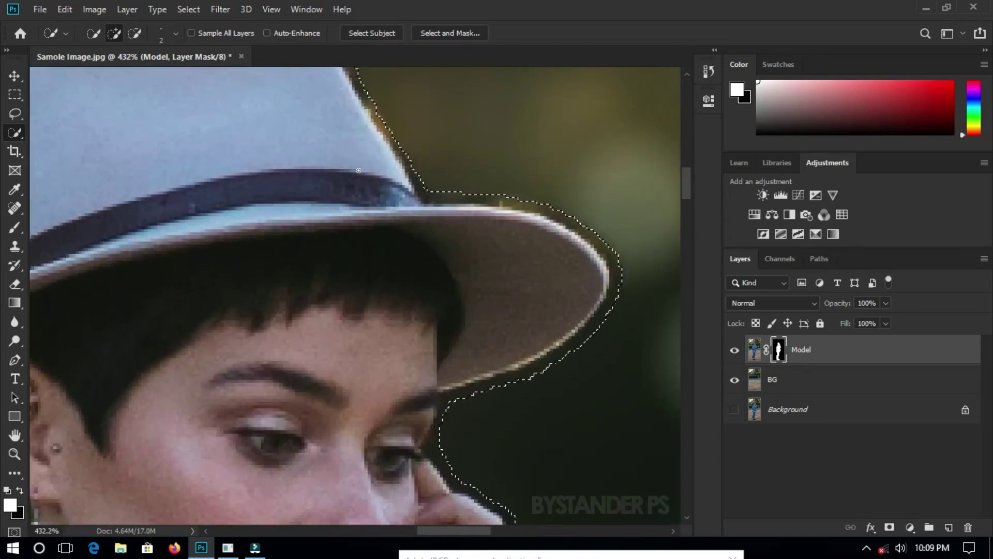
{"action": "scroll", "coordinate": [408, 182], "scroll_direction": "down", "scroll_amount": 3}
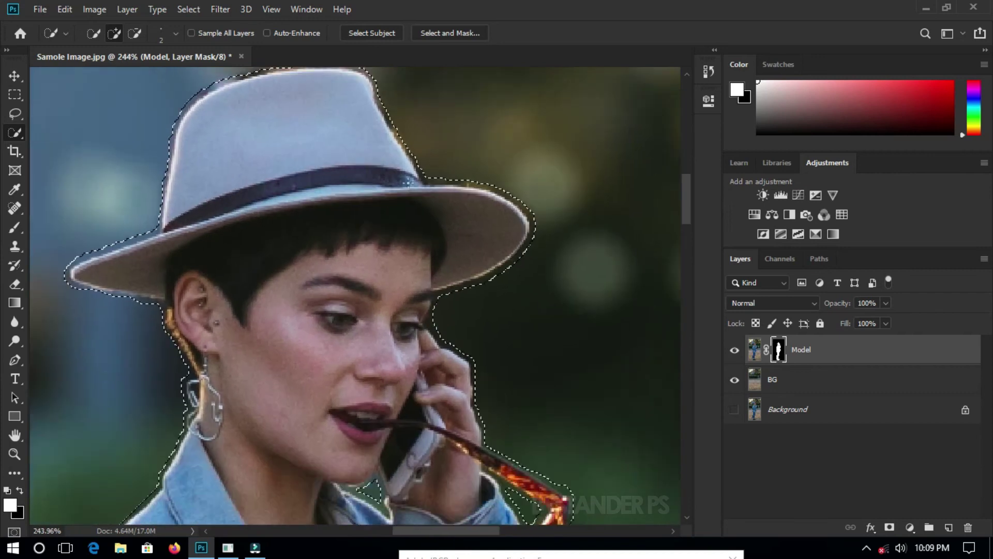
{"action": "scroll", "coordinate": [408, 182], "scroll_direction": "down", "scroll_amount": 2}
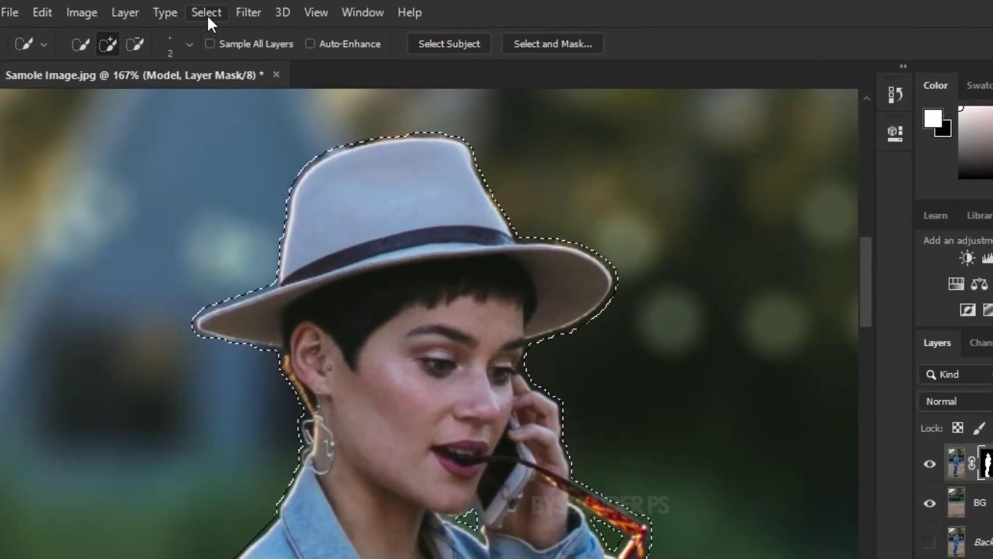
- Contract the selection around the woman by 3 pixels and check the tightened outline
{"action": "left_click", "coordinate": [207, 16]}
{"action": "mouse_move", "coordinate": [374, 288]}
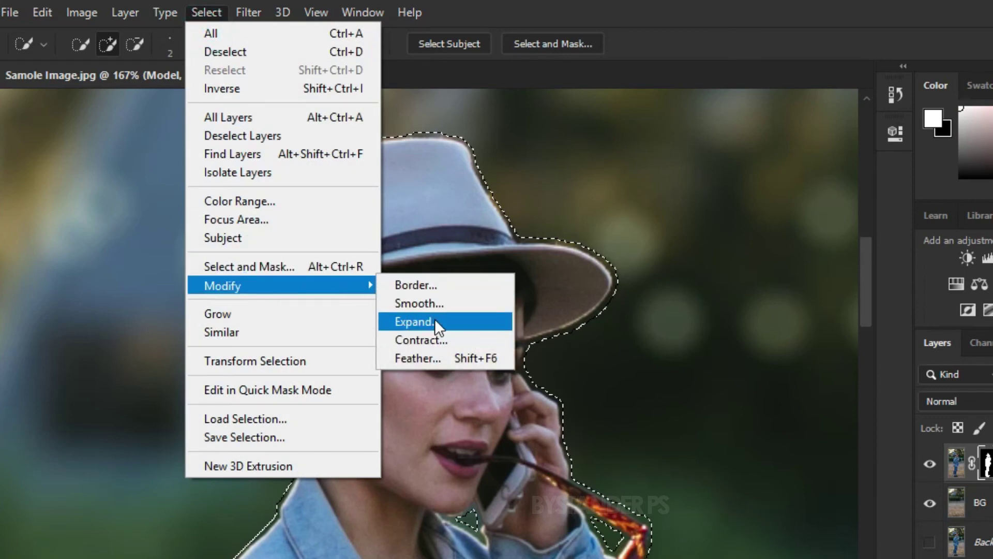
{"action": "left_click", "coordinate": [431, 339]}
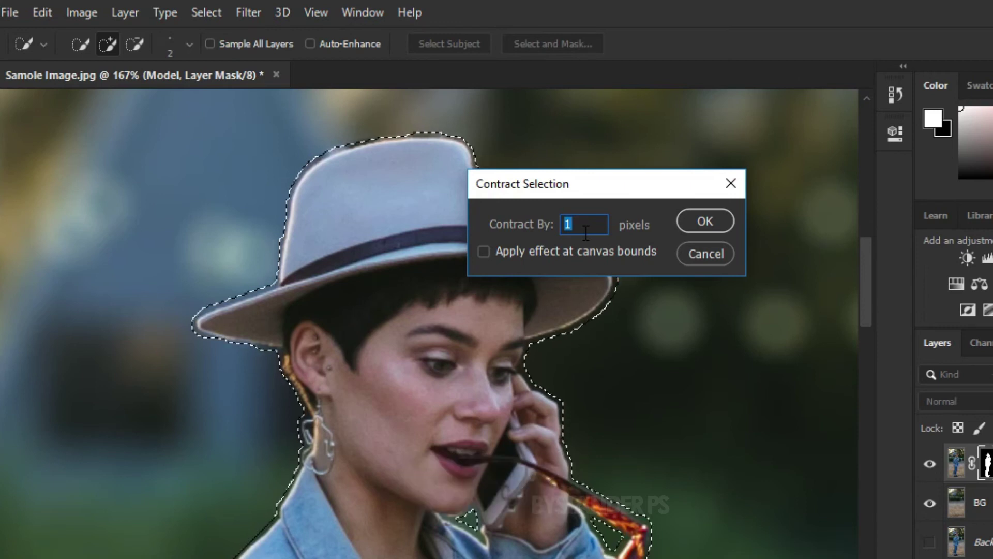
{"action": "type", "text": "3"}
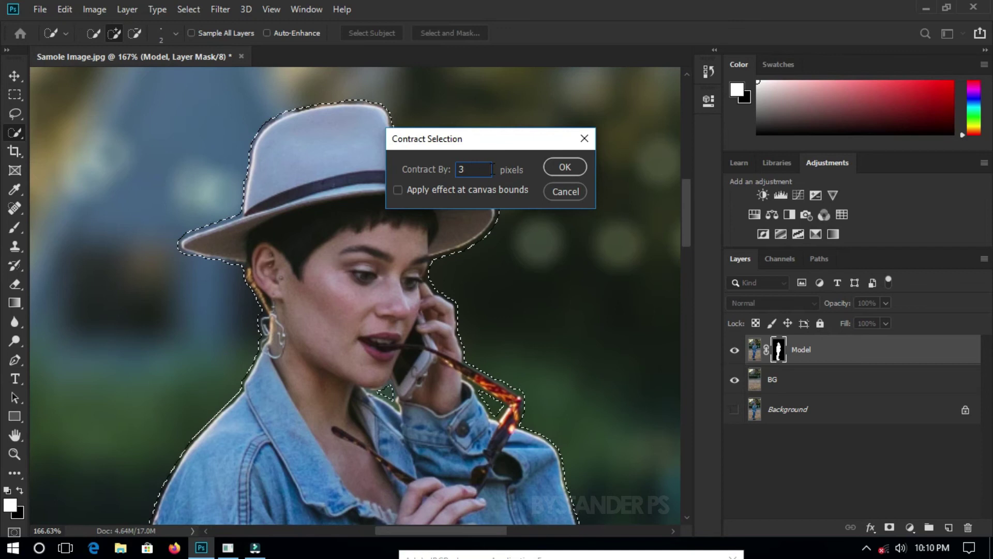
{"action": "left_click", "coordinate": [560, 166]}
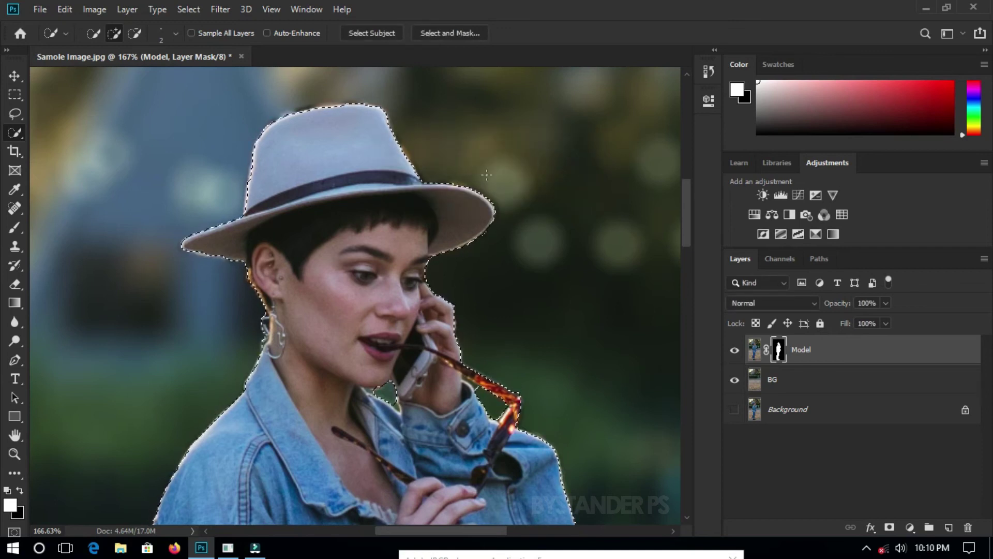
{"action": "scroll", "coordinate": [383, 139], "scroll_direction": "up", "scroll_amount": 5, "text": "alt"}
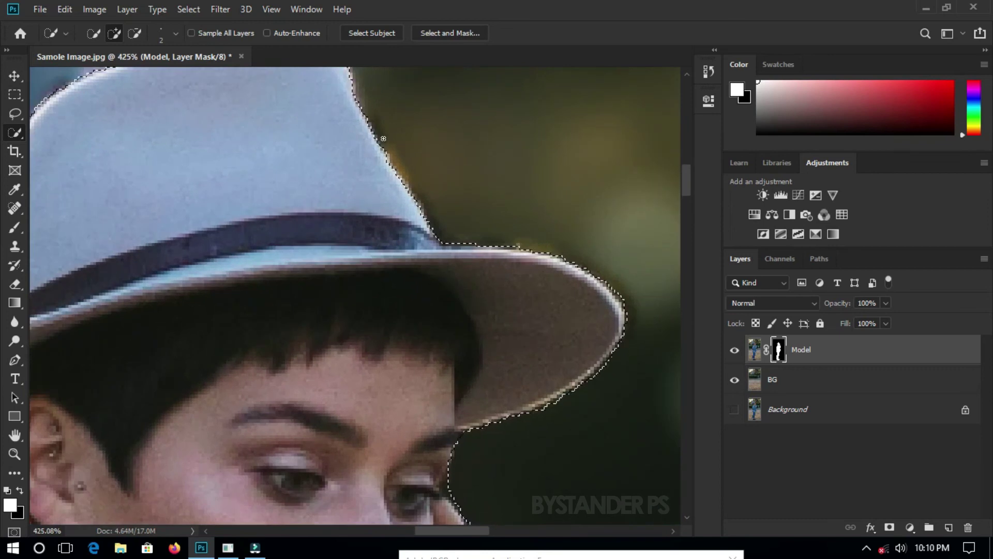
{"action": "scroll", "coordinate": [412, 194], "scroll_direction": "down", "scroll_amount": 4, "text": "alt"}
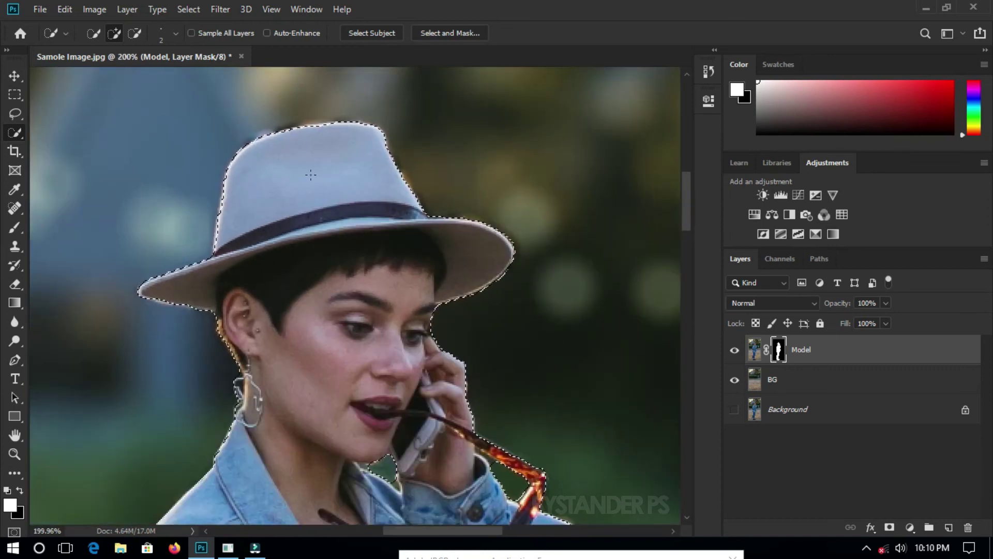
{"action": "scroll", "coordinate": [310, 175], "scroll_direction": "down", "scroll_amount": 4, "text": "alt"}
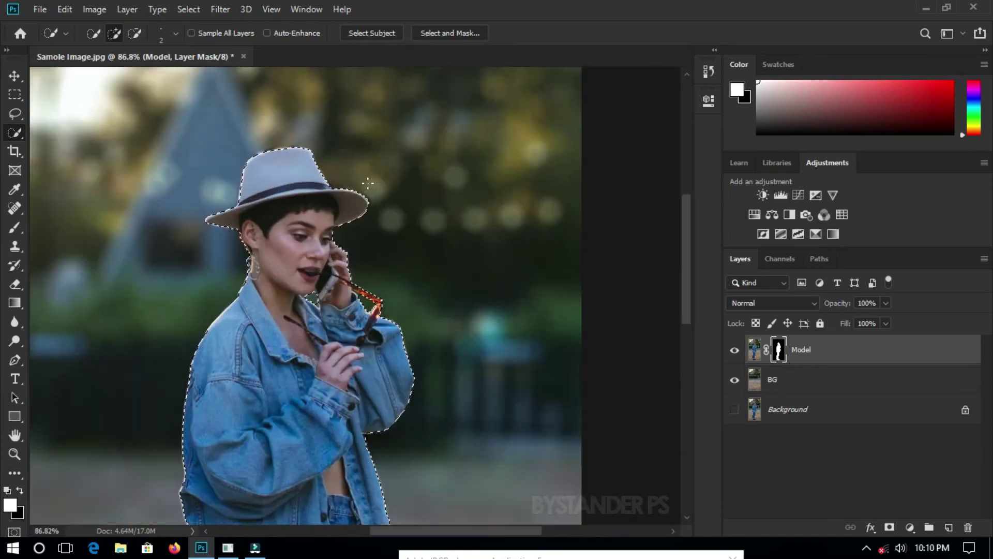
- Invert the selection to cover everything around the woman and check its outline along the hat and face
{"action": "scroll", "coordinate": [368, 183], "scroll_direction": "up", "scroll_amount": 8, "text": "alt"}
{"action": "scroll", "coordinate": [406, 192], "scroll_direction": "down", "scroll_amount": 2, "text": "alt"}
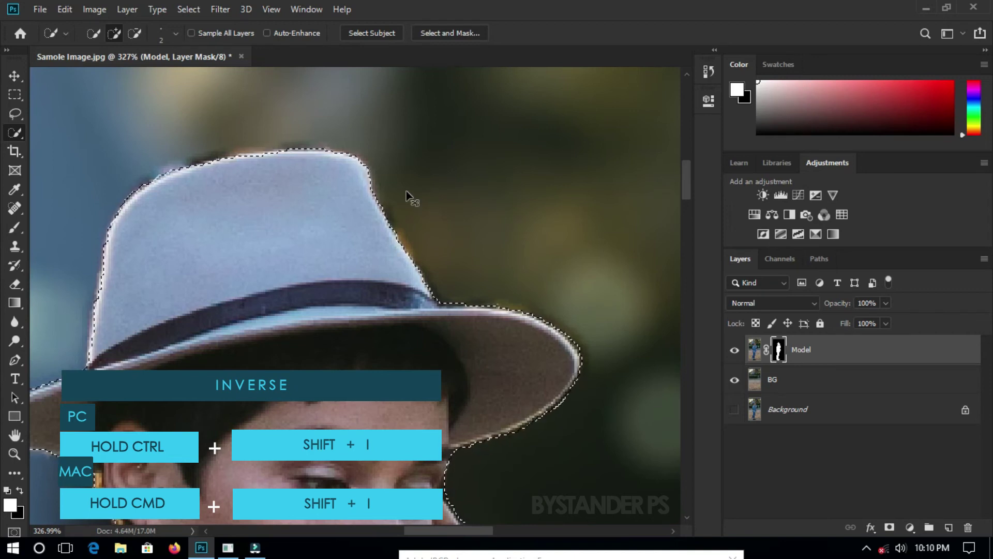
{"action": "scroll", "coordinate": [407, 191], "scroll_direction": "down", "scroll_amount": 18}
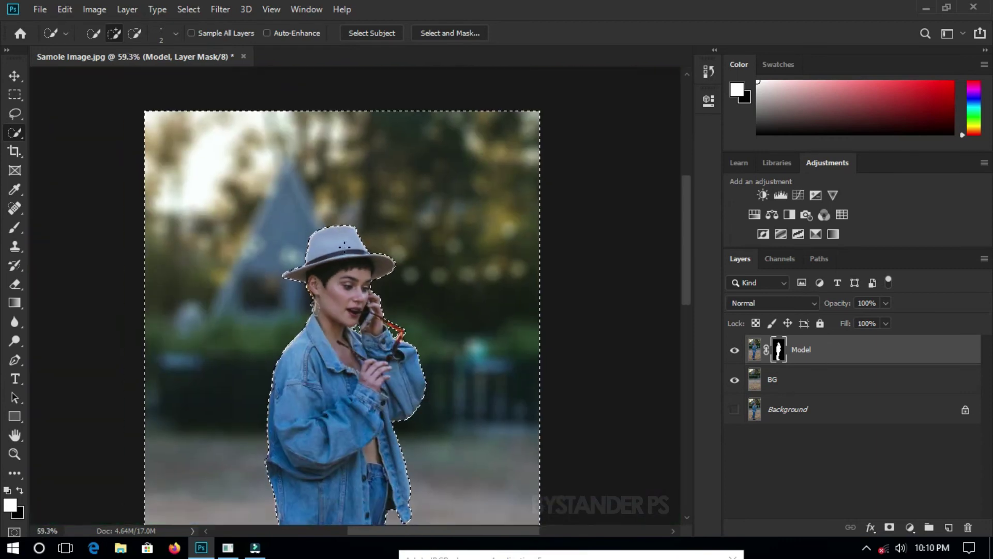
{"action": "scroll", "coordinate": [354, 248], "scroll_direction": "up", "scroll_amount": 6}
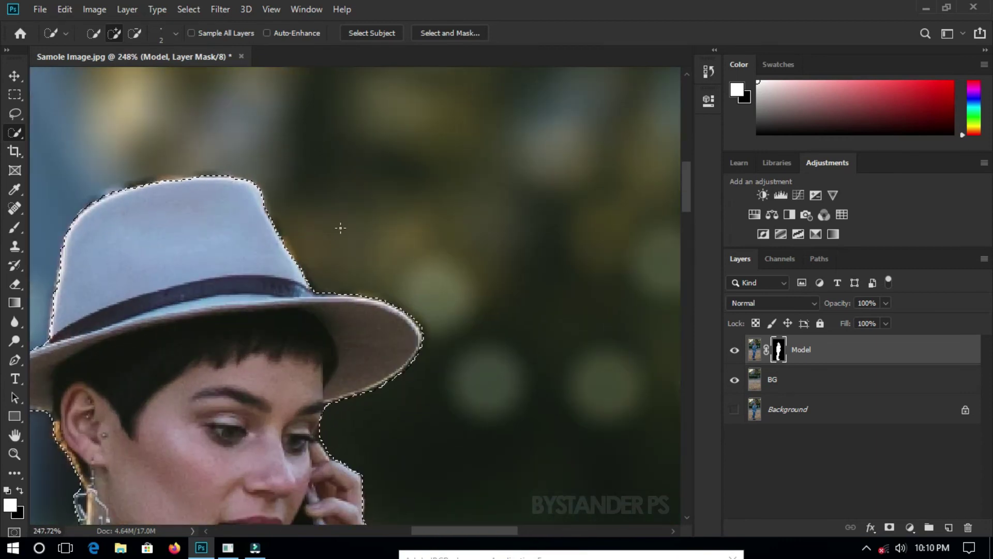
{"action": "scroll", "coordinate": [393, 223], "scroll_direction": "down", "scroll_amount": 3}
{"action": "scroll", "coordinate": [147, 198], "scroll_direction": "down", "scroll_amount": 5}
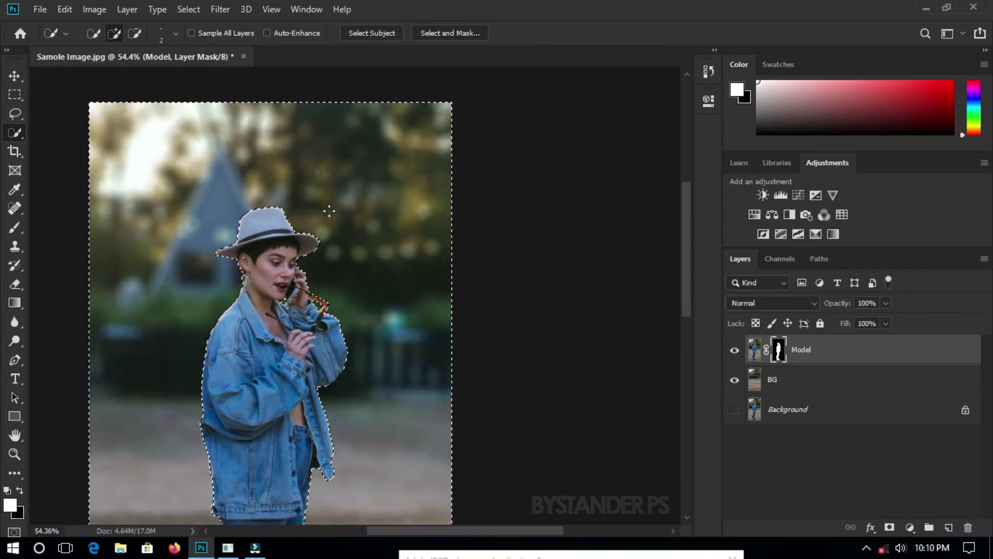
{"action": "scroll", "coordinate": [295, 215], "scroll_direction": "up", "scroll_amount": 6}
{"action": "scroll", "coordinate": [247, 222], "scroll_direction": "down", "scroll_amount": 1}
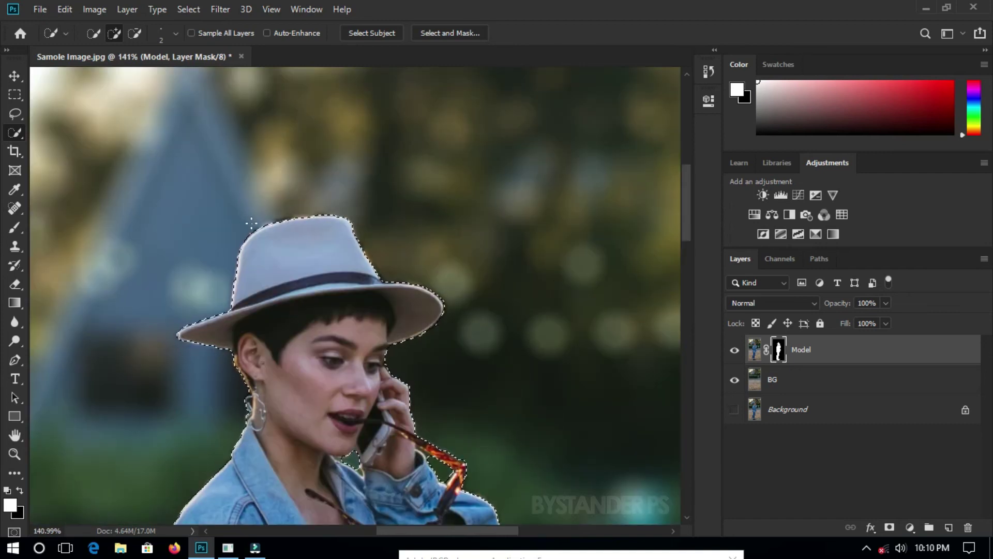
- Fill the inverted selection on the Model layer mask with black in Normal mode at 100% opacity, and deselect
{"action": "key", "text": "shift+F5"}
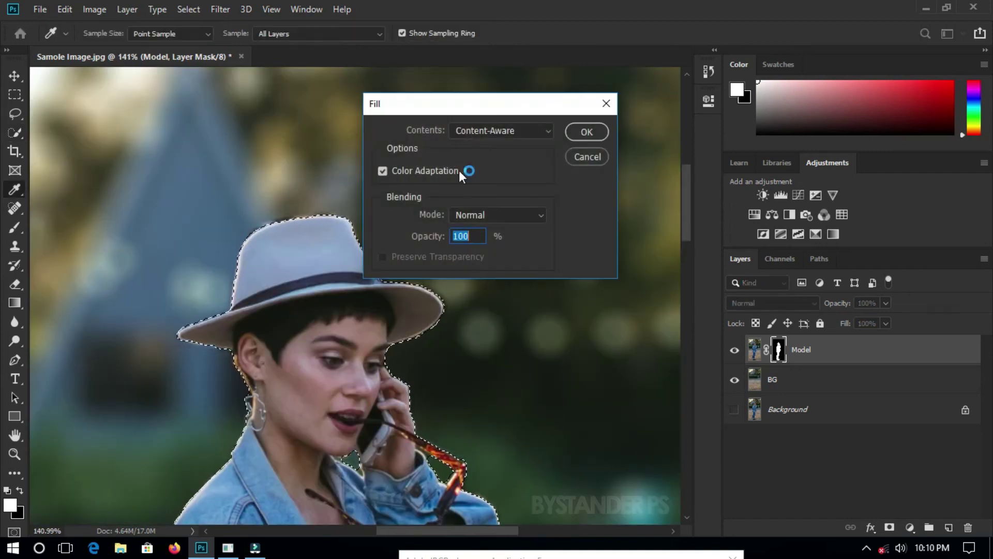
{"action": "left_click", "coordinate": [541, 130]}
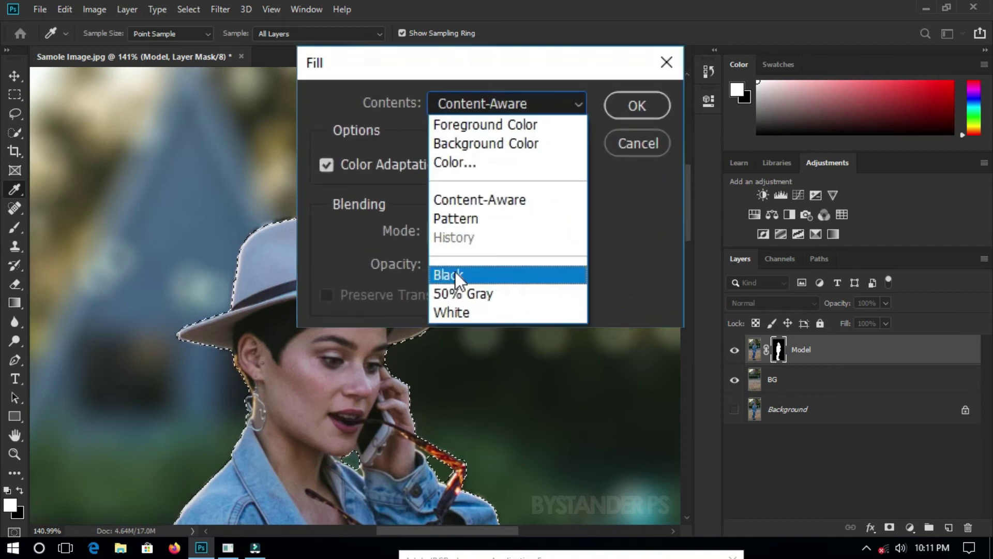
{"action": "left_click", "coordinate": [455, 272]}
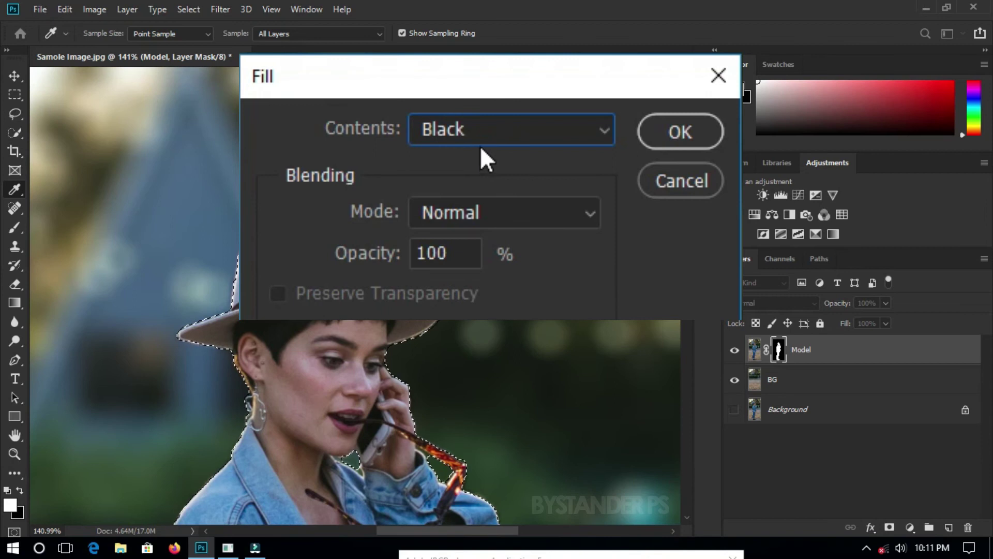
{"action": "left_click", "coordinate": [687, 126]}
{"action": "key", "text": "w"}
{"action": "scroll", "coordinate": [372, 275], "scroll_direction": "up", "scroll_amount": 5}
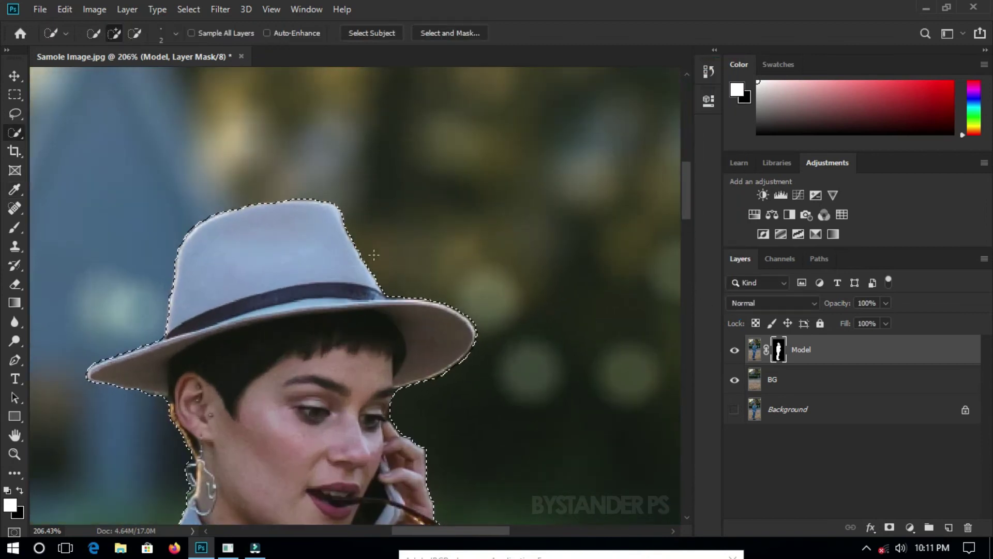
{"action": "scroll", "coordinate": [455, 339], "scroll_direction": "up", "scroll_amount": 5}
{"action": "scroll", "coordinate": [331, 263], "scroll_direction": "down", "scroll_amount": 6}
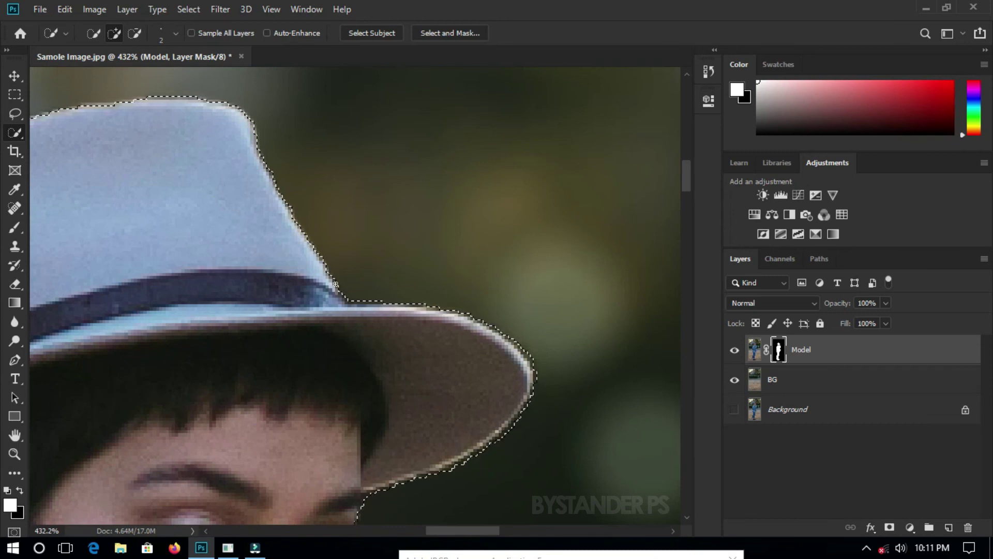
{"action": "scroll", "coordinate": [317, 228], "scroll_direction": "down", "scroll_amount": 3}
{"action": "scroll", "coordinate": [317, 228], "scroll_direction": "down", "scroll_amount": 1}
{"action": "key", "text": "ctrl+d"}
- Examine the woman's cutout edges from the hat down to the jeans against the blurred background
{"action": "scroll", "coordinate": [303, 223], "scroll_direction": "up", "scroll_amount": 4}
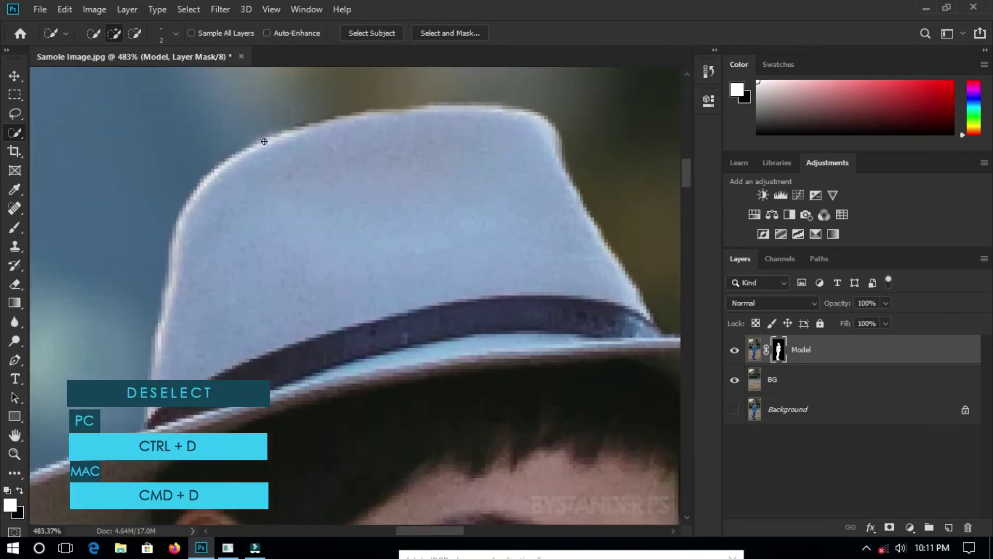
{"action": "scroll", "coordinate": [367, 112], "scroll_direction": "down", "scroll_amount": 6}
{"action": "scroll", "coordinate": [337, 285], "scroll_direction": "up", "scroll_amount": 4}
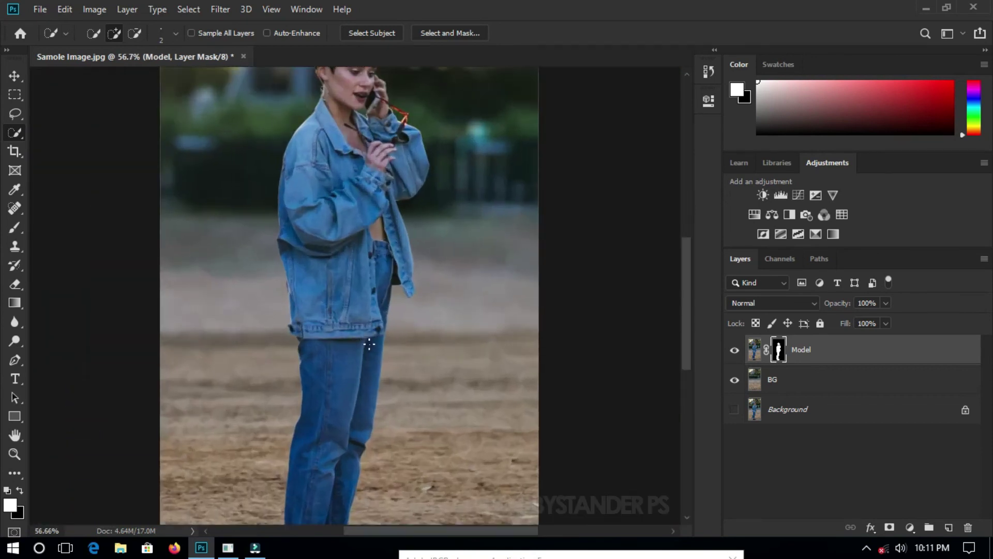
{"action": "scroll", "coordinate": [306, 320], "scroll_direction": "down", "scroll_amount": 5}
{"action": "scroll", "coordinate": [449, 156], "scroll_direction": "up", "scroll_amount": 5}
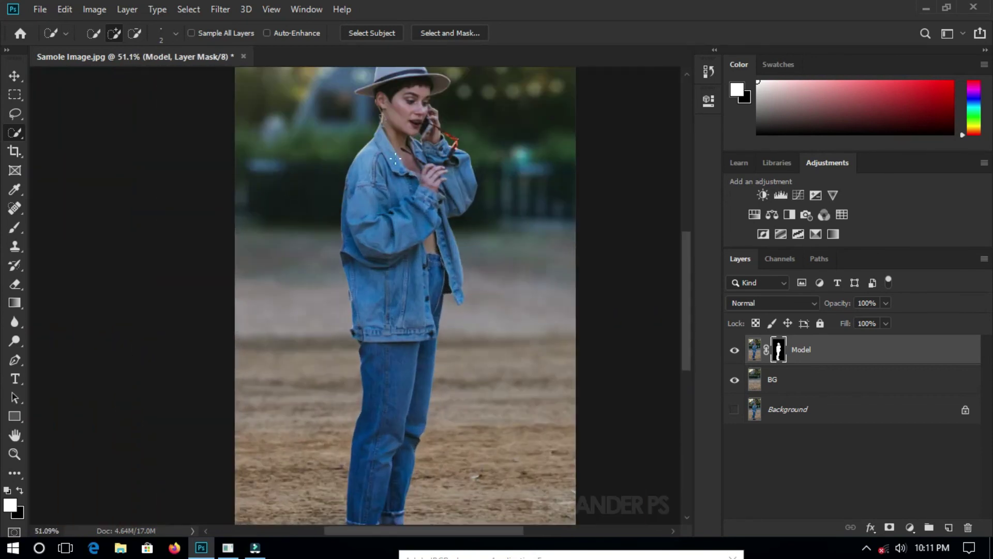
{"action": "scroll", "coordinate": [216, 376], "scroll_direction": "down", "scroll_amount": 5}
{"action": "scroll", "coordinate": [275, 375], "scroll_direction": "up", "scroll_amount": 3}
{"action": "scroll", "coordinate": [306, 399], "scroll_direction": "down", "scroll_amount": 4}
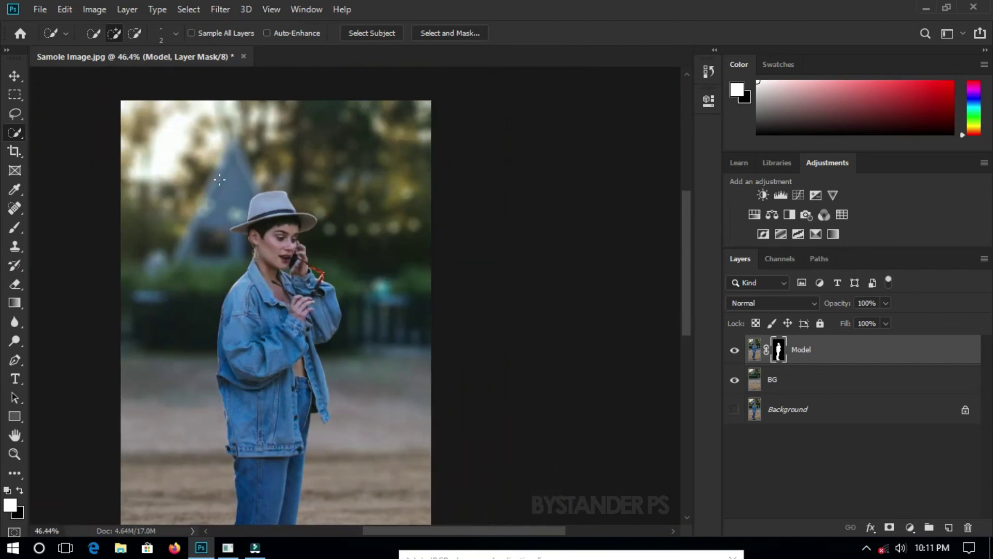
{"action": "scroll", "coordinate": [223, 161], "scroll_direction": "up", "scroll_amount": 3}
{"action": "scroll", "coordinate": [259, 181], "scroll_direction": "down", "scroll_amount": 5}
- Put the Model and BG layers into a new group, check its contents and collapse it
{"action": "left_click", "coordinate": [812, 389], "text": "shift"}
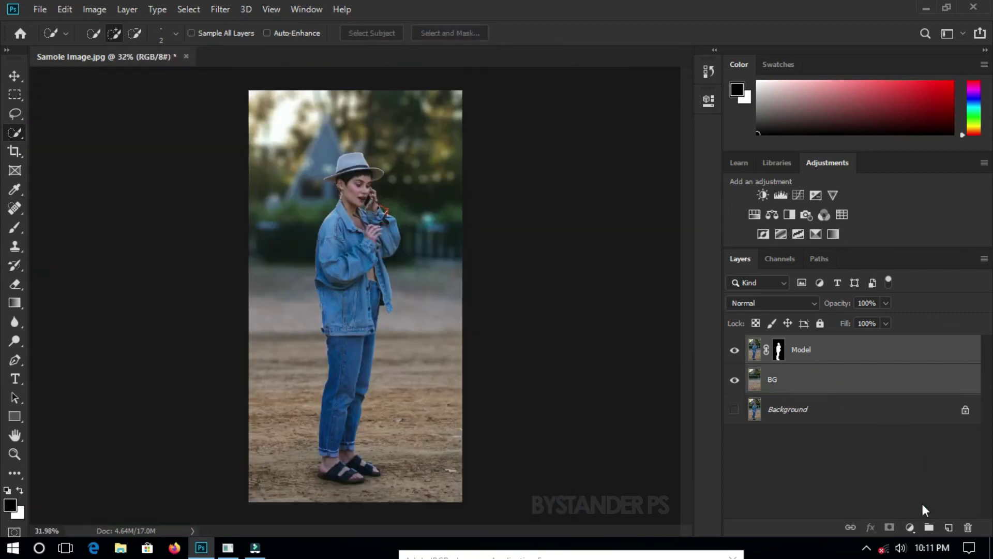
{"action": "left_click", "coordinate": [833, 355]}
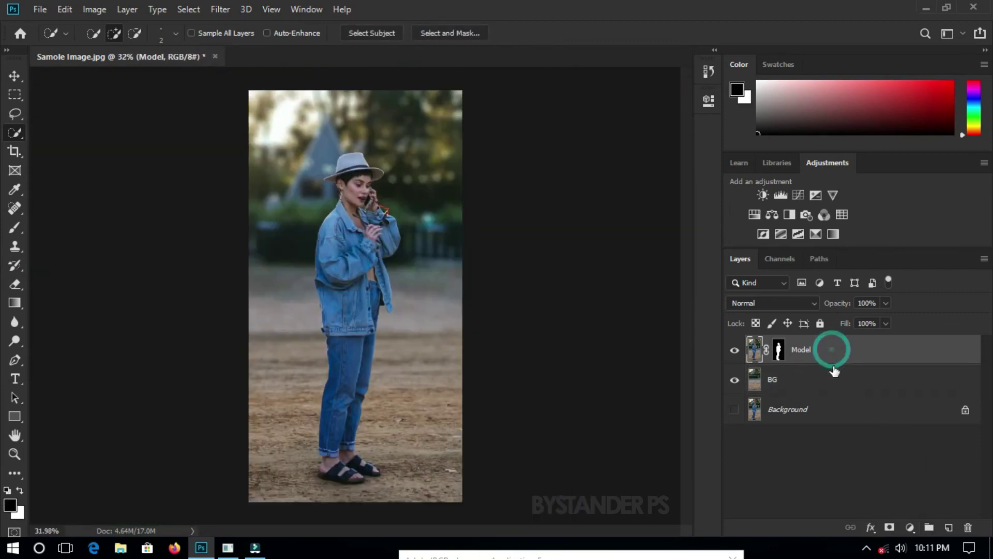
{"action": "left_click", "coordinate": [836, 379], "text": "shift"}
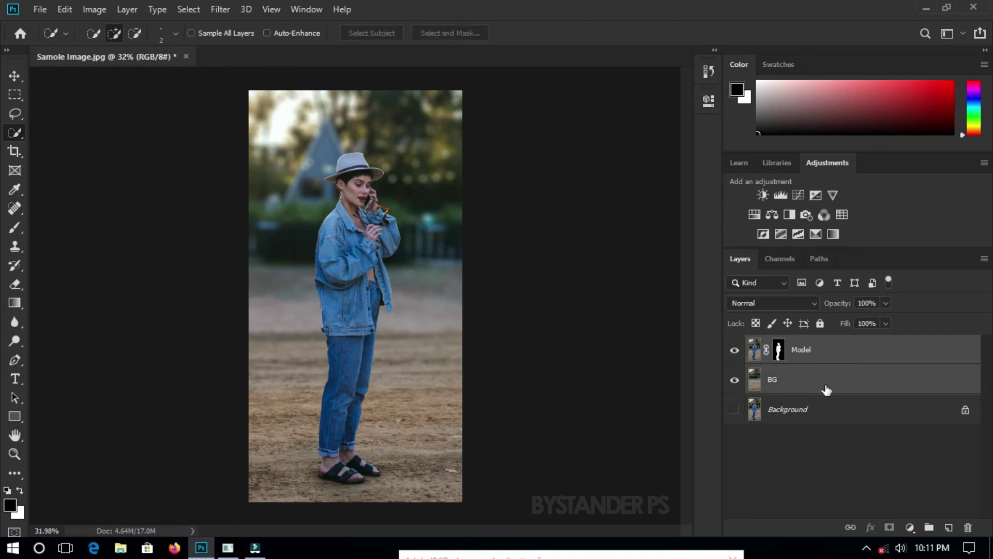
{"action": "left_click", "coordinate": [929, 528]}
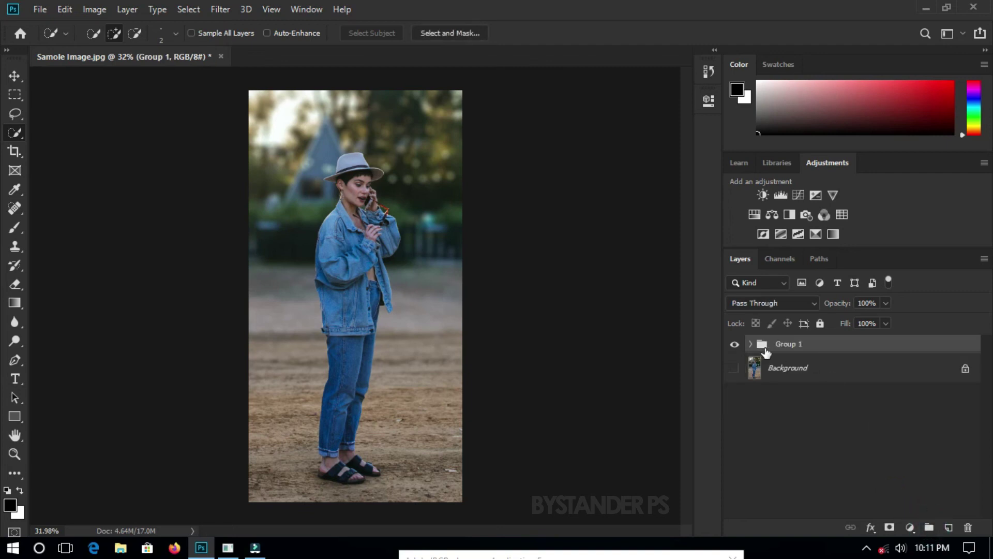
{"action": "left_click", "coordinate": [748, 344]}
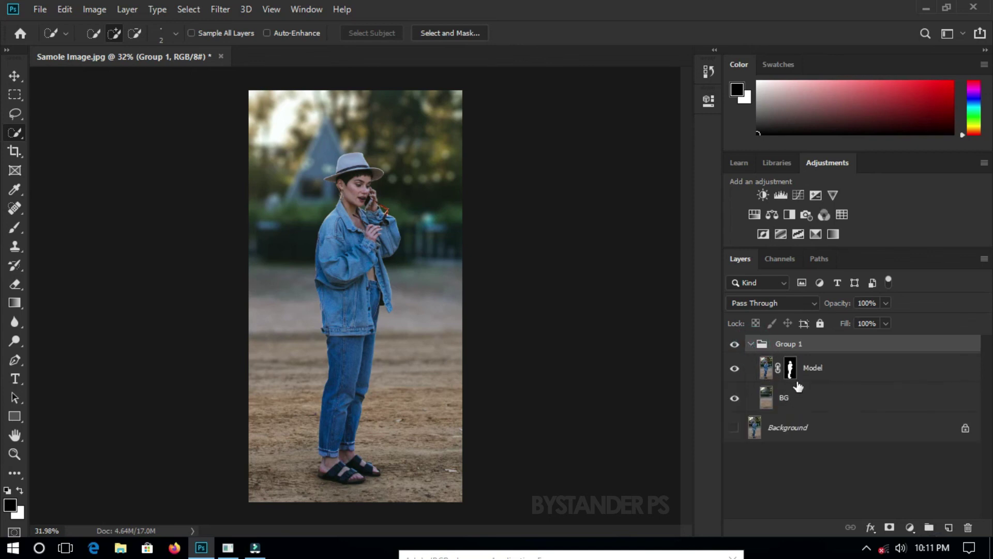
{"action": "left_click", "coordinate": [750, 344]}
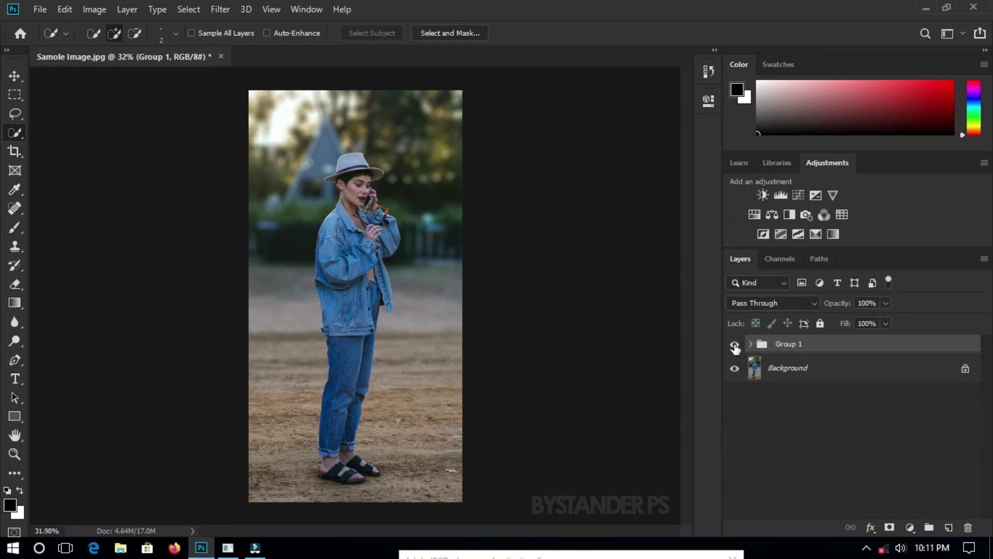
- With the Background layer shown, toggle the group's visibility to compare the original and blurred photo, both close up and in full
{"action": "left_click", "coordinate": [734, 345]}
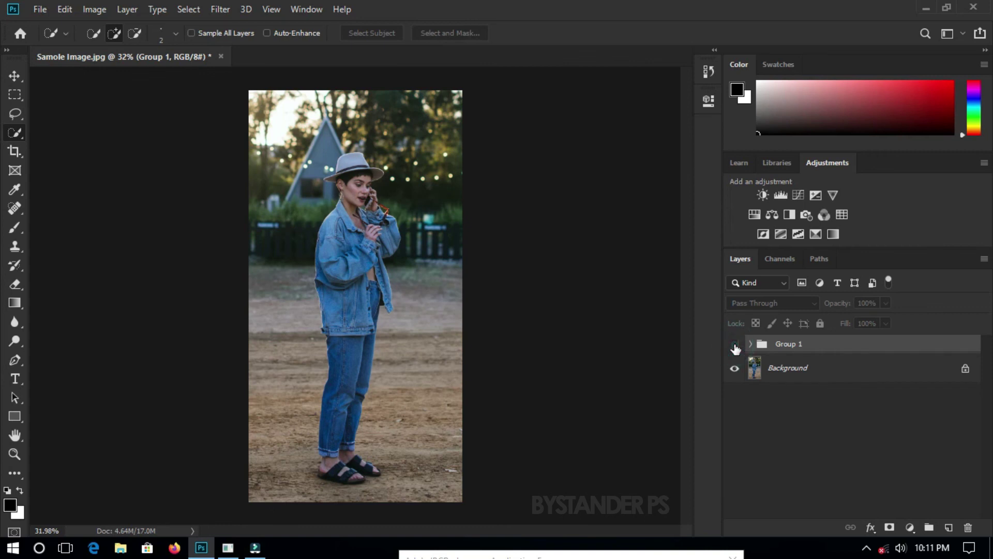
{"action": "left_click", "coordinate": [734, 345]}
{"action": "left_click", "coordinate": [734, 345]}
{"action": "left_click", "coordinate": [734, 345]}
{"action": "left_click", "coordinate": [735, 345]}
{"action": "left_click", "coordinate": [735, 345]}
{"action": "scroll", "coordinate": [375, 213], "scroll_direction": "up", "scroll_amount": 10}
{"action": "scroll", "coordinate": [430, 489], "scroll_direction": "down", "scroll_amount": 5}
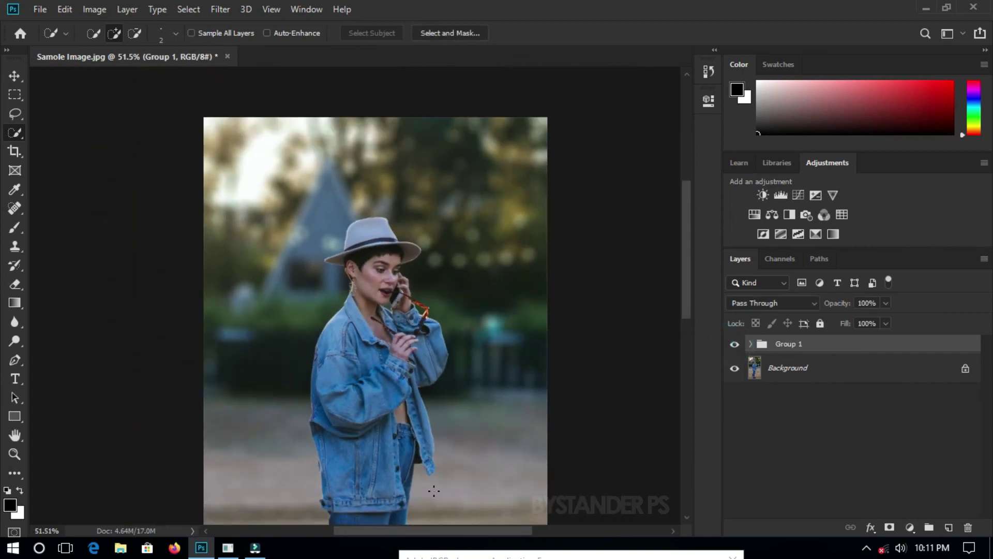
{"action": "scroll", "coordinate": [393, 311], "scroll_direction": "up", "scroll_amount": 6}
{"action": "left_click", "coordinate": [734, 345]}
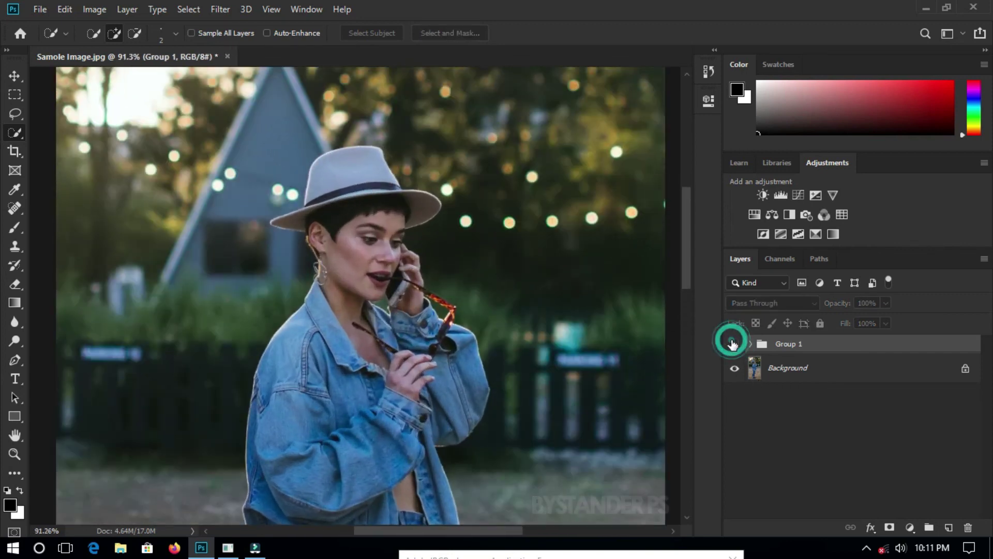
{"action": "left_click", "coordinate": [734, 345]}
{"action": "left_click", "coordinate": [732, 343]}
{"action": "left_click", "coordinate": [731, 343]}
{"action": "scroll", "coordinate": [393, 145], "scroll_direction": "up", "scroll_amount": 2}
{"action": "scroll", "coordinate": [390, 136], "scroll_direction": "down", "scroll_amount": 5}
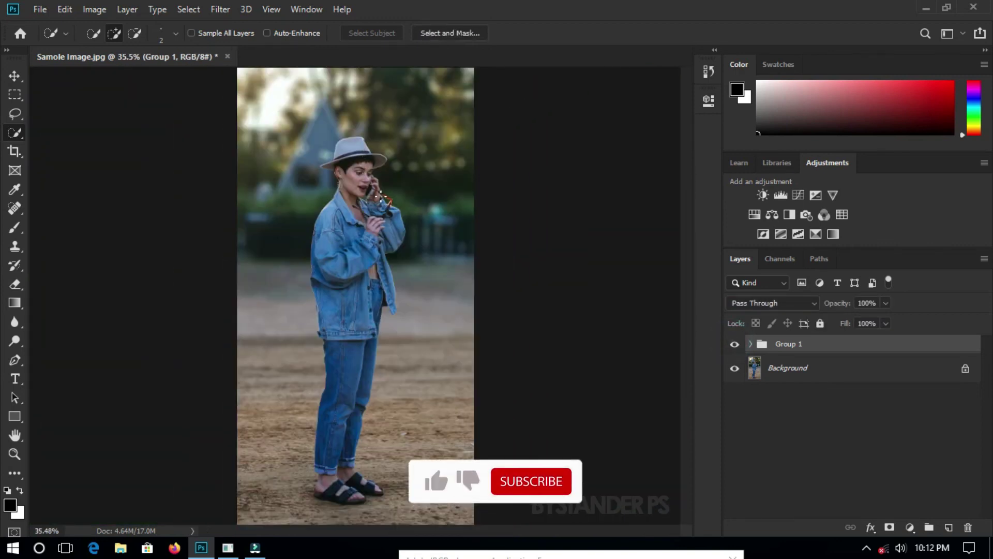
{"action": "scroll", "coordinate": [372, 181], "scroll_direction": "down", "scroll_amount": 1}
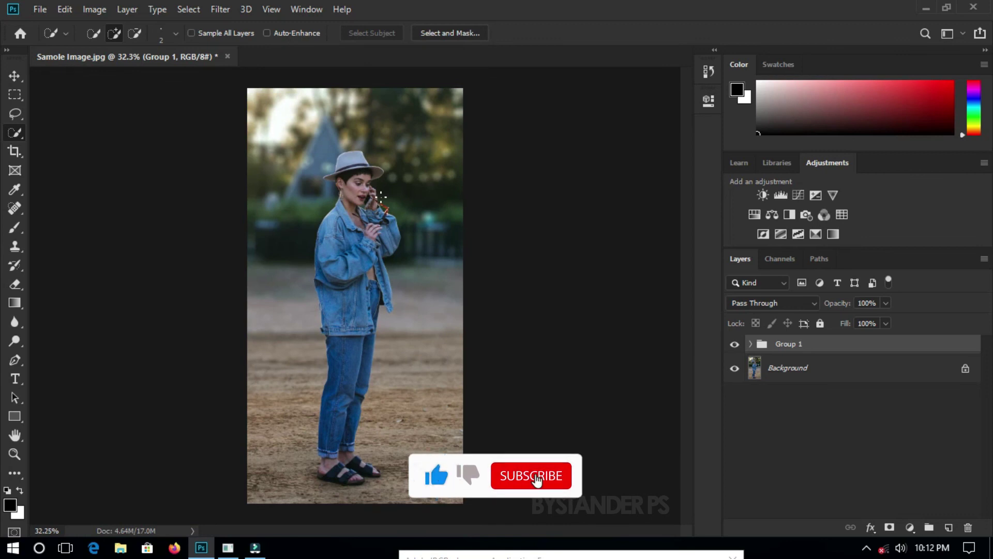